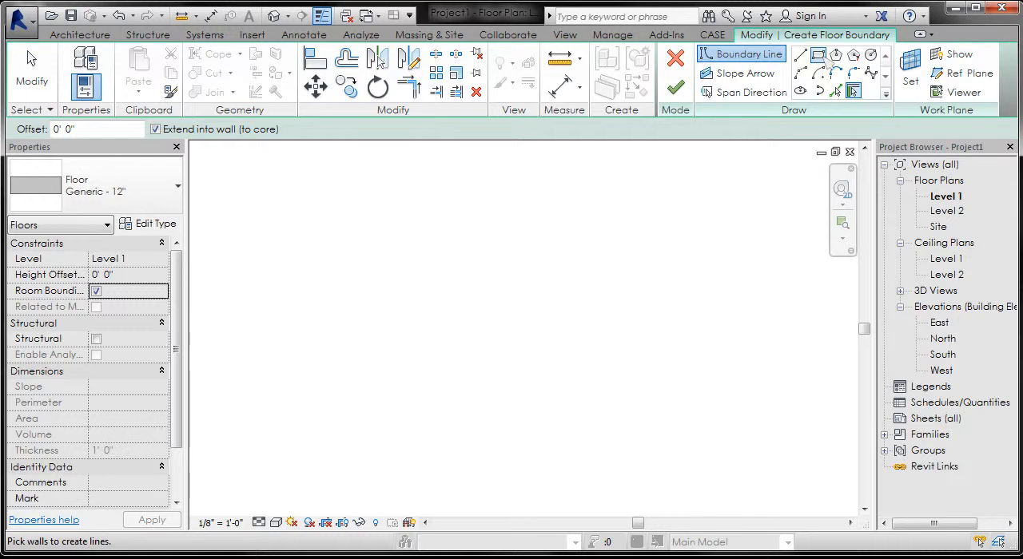
Step: Sketch a rectangular floor boundary about 23' 6" wide by 13' 6" high on Level 1
{"action": "left_click", "coordinate": [817, 55]}
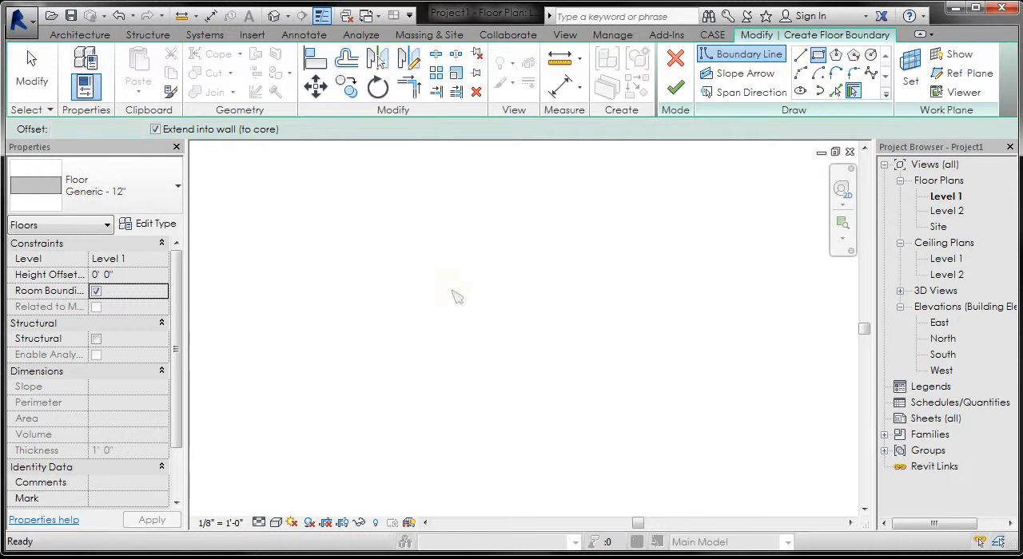
{"action": "left_click", "coordinate": [379, 225]}
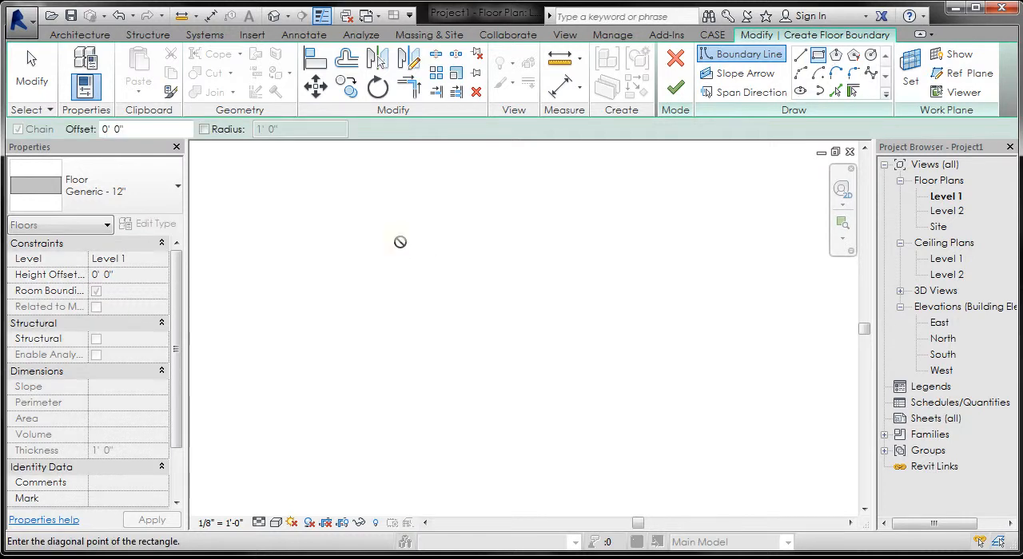
{"action": "left_click", "coordinate": [633, 370]}
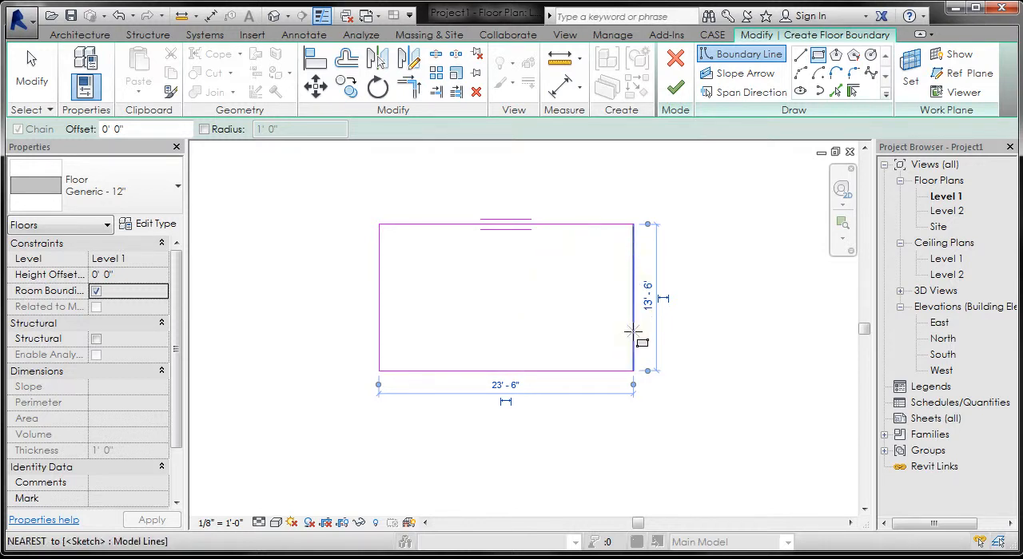
Step: Set the span direction to the rectangle's east edge and finish the floor sketch
{"action": "left_click", "coordinate": [739, 91]}
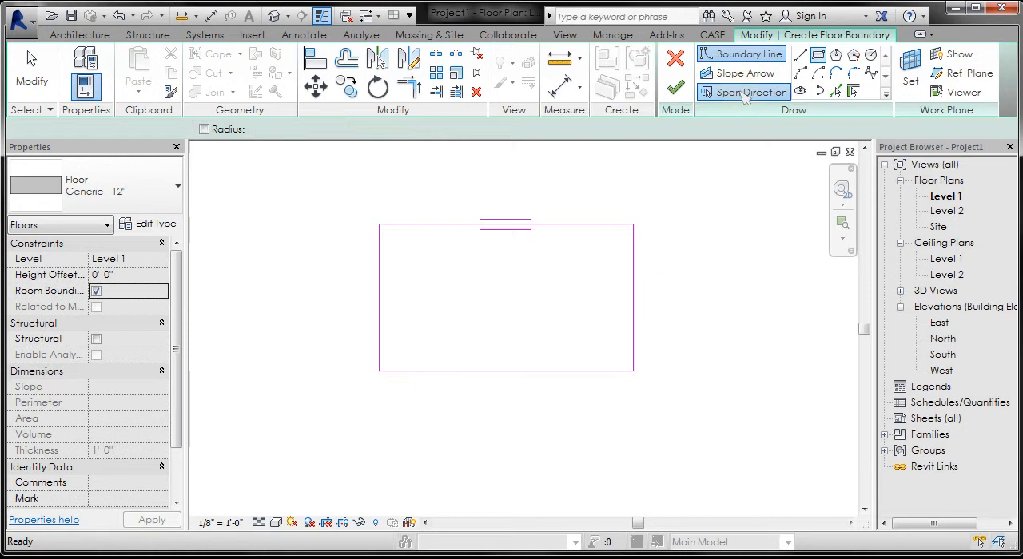
{"action": "left_click", "coordinate": [633, 272]}
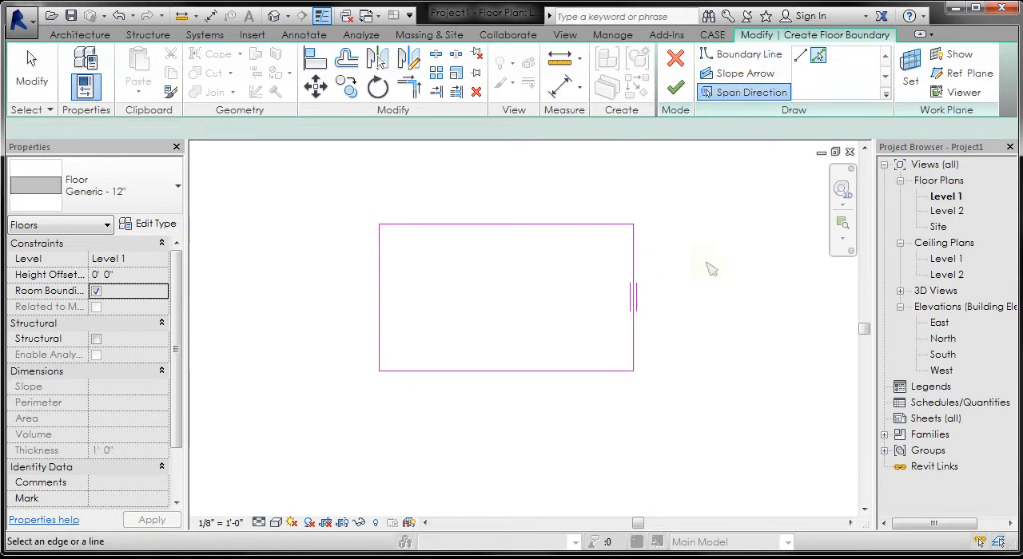
{"action": "left_click", "coordinate": [675, 90]}
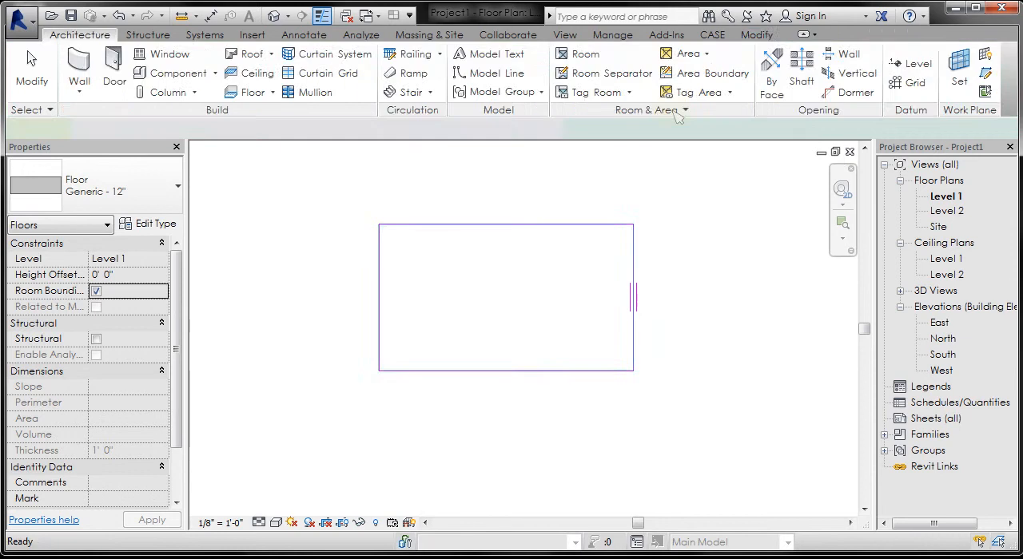
{"action": "left_click", "coordinate": [689, 201]}
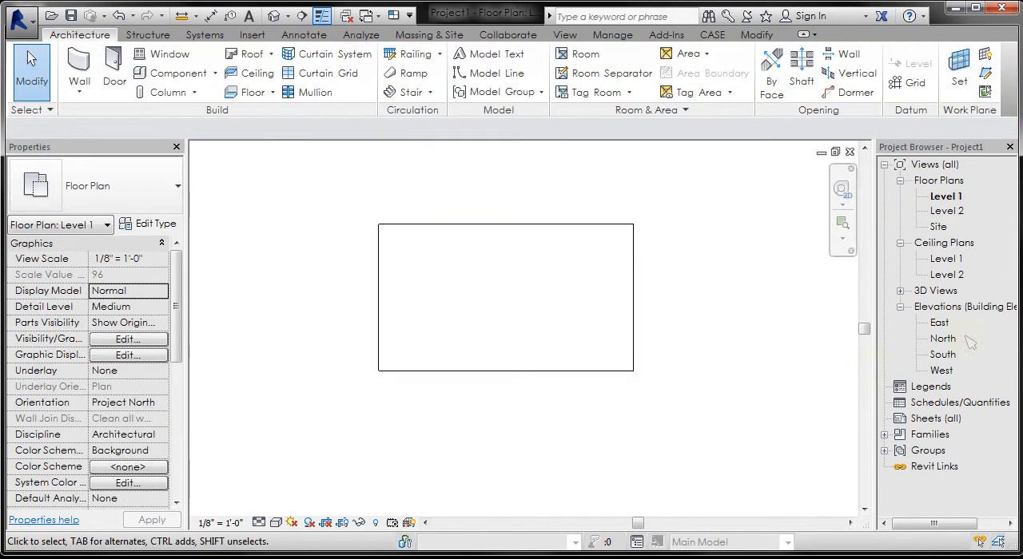
Step: Open the East elevation and examine the floor slab's position against the Level 1 line
{"action": "double_click", "coordinate": [940, 324]}
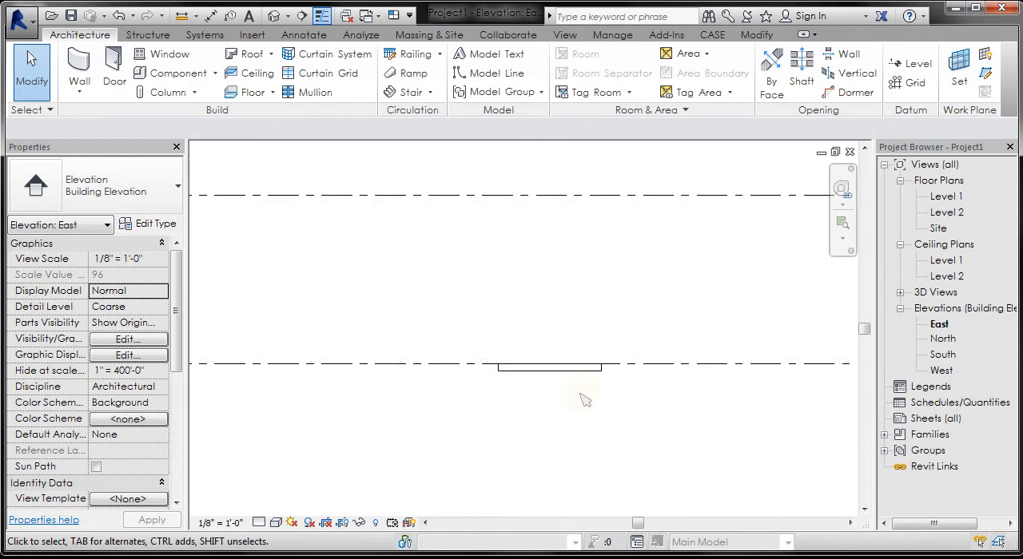
{"action": "middle_click_drag", "start_coordinate": [677, 375], "coordinate": [422, 368]}
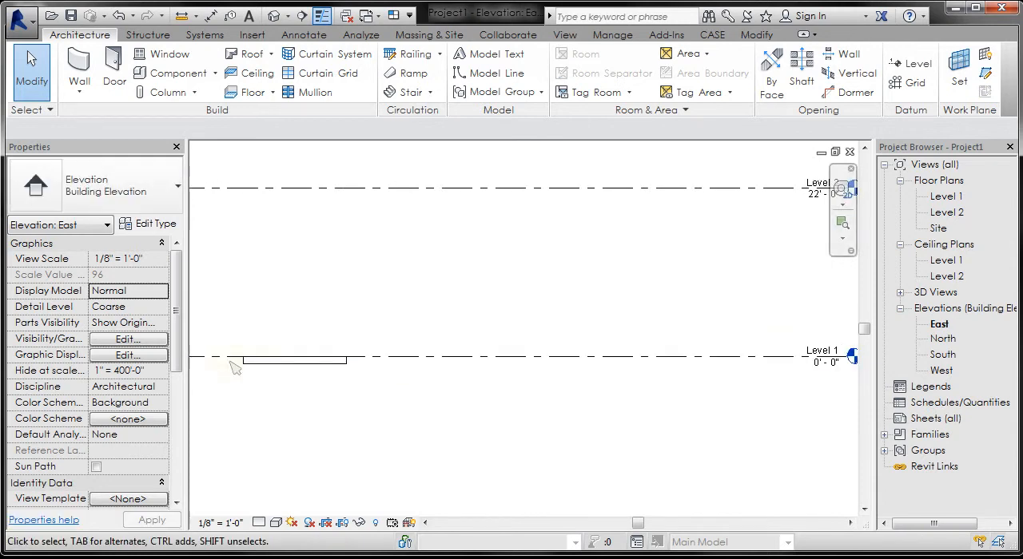
{"action": "middle_click_drag", "start_coordinate": [292, 315], "coordinate": [430, 320]}
{"action": "scroll", "coordinate": [324, 354], "scroll_direction": "up", "scroll_amount": 2}
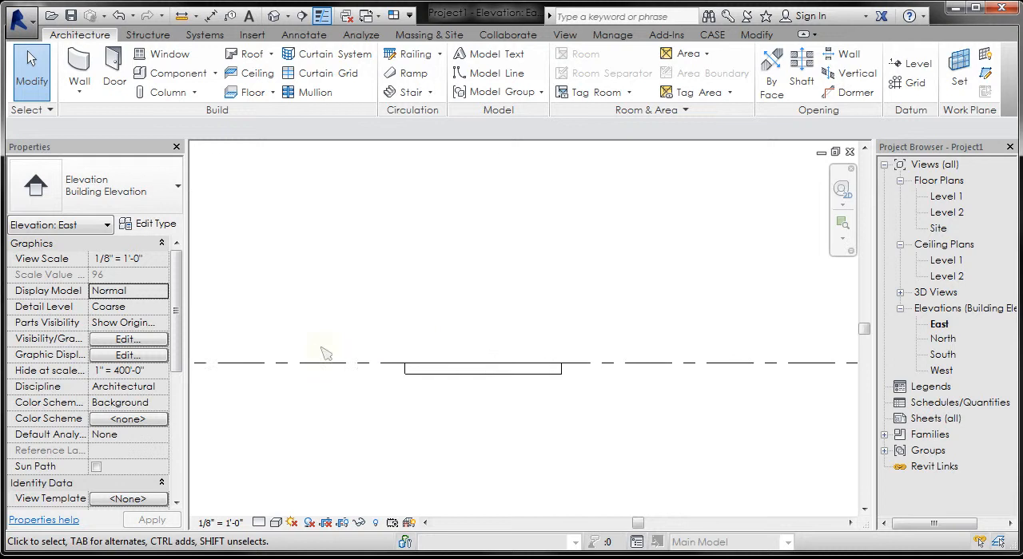
{"action": "scroll", "coordinate": [423, 416], "scroll_direction": "up", "scroll_amount": 1}
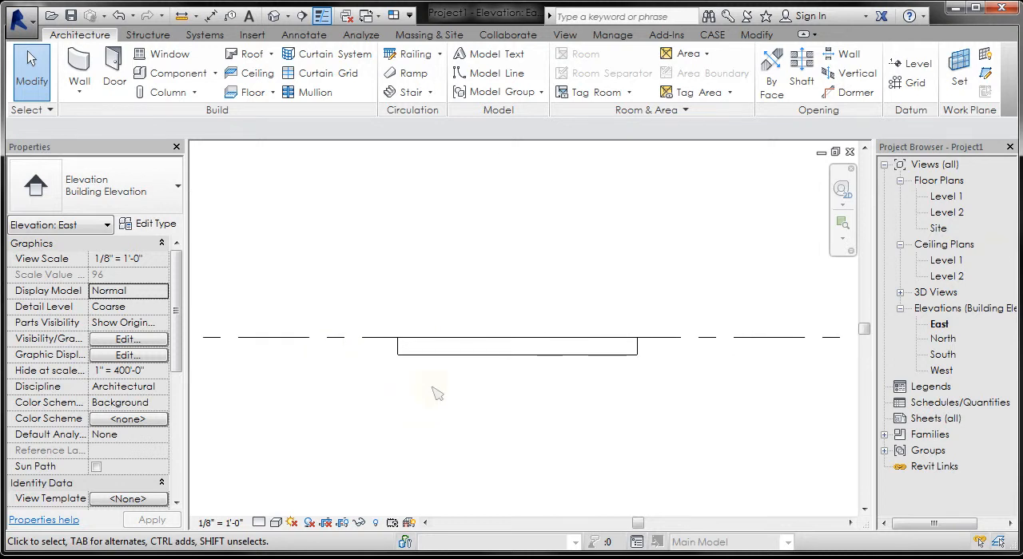
Step: In the Level 1 floor plan, place a vertical building section line through the middle of the floor
{"action": "double_click", "coordinate": [946, 196]}
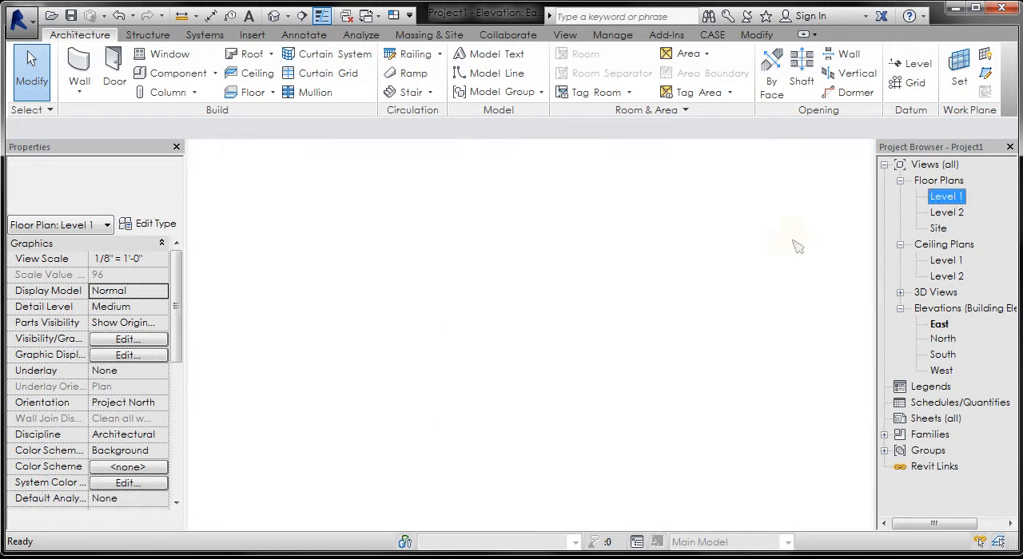
{"action": "scroll", "coordinate": [511, 428], "scroll_direction": "down", "scroll_amount": 2}
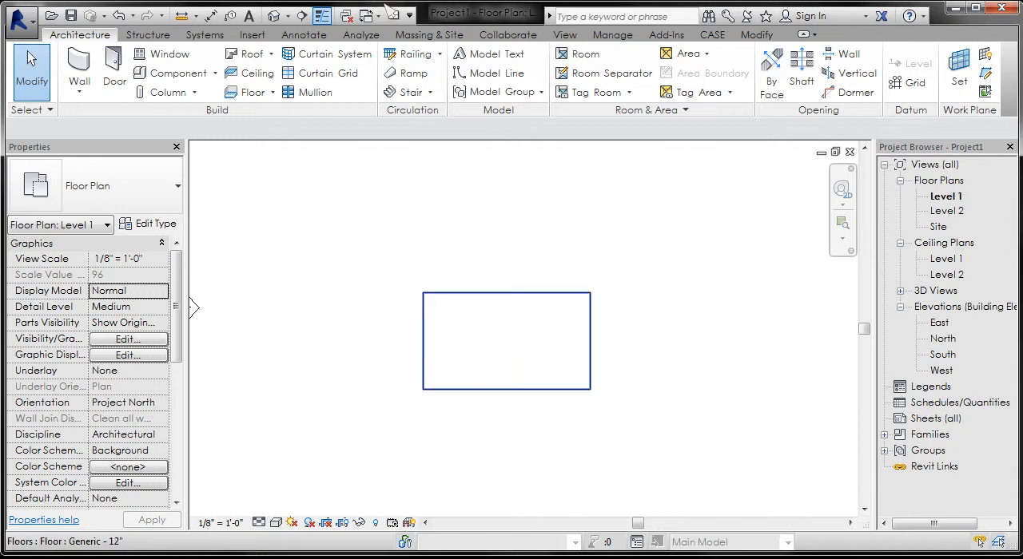
{"action": "left_click", "coordinate": [565, 34]}
{"action": "left_click", "coordinate": [538, 68]}
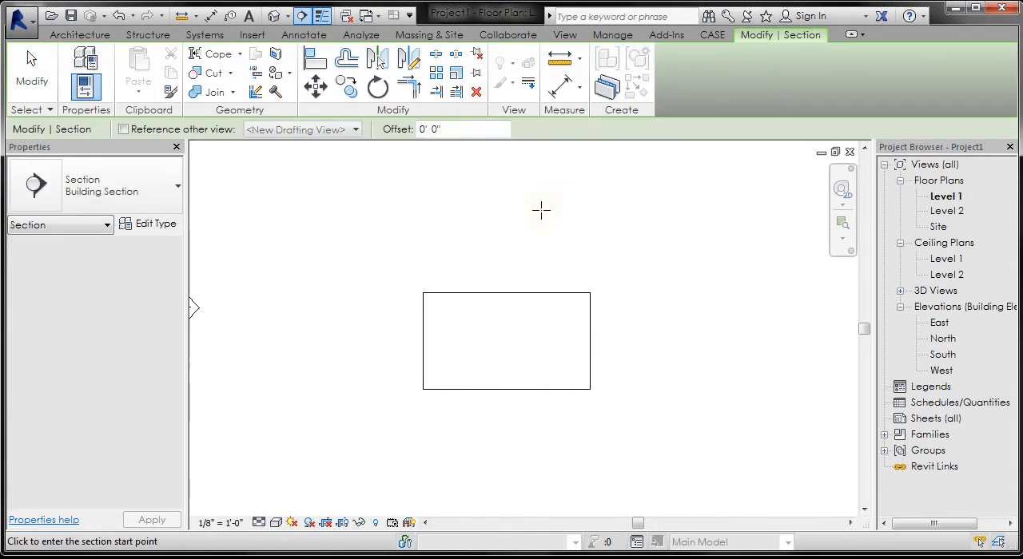
{"action": "left_click", "coordinate": [509, 303]}
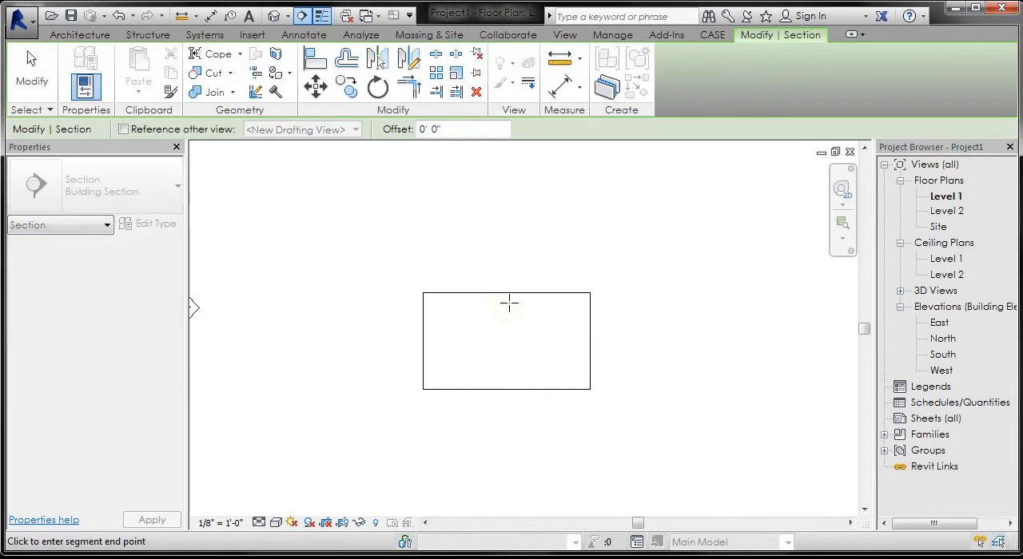
{"action": "left_click", "coordinate": [510, 415]}
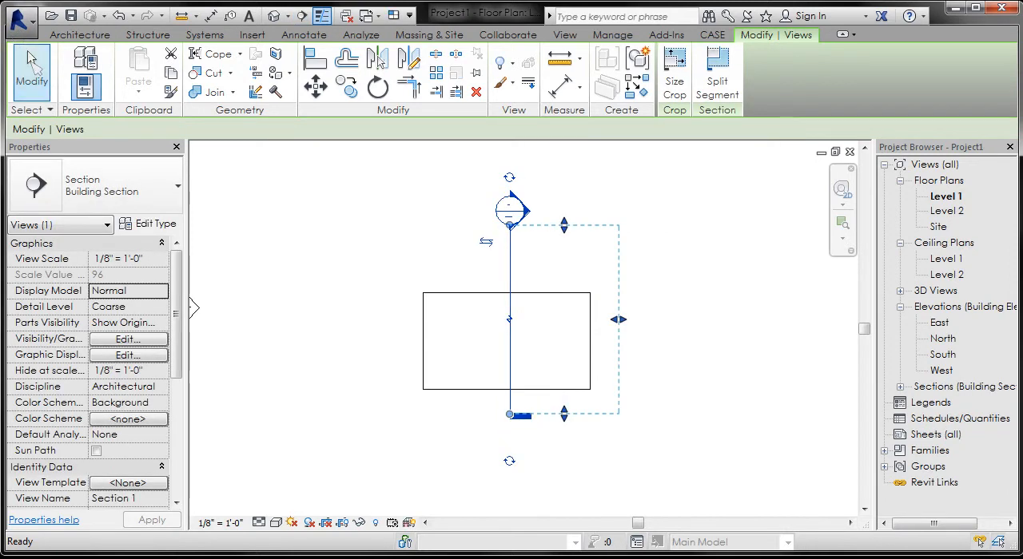
{"action": "left_click", "coordinate": [31, 67]}
Step: Open the new section's view and bring the cut floor and the Level 1 marker into view
{"action": "double_click", "coordinate": [530, 222]}
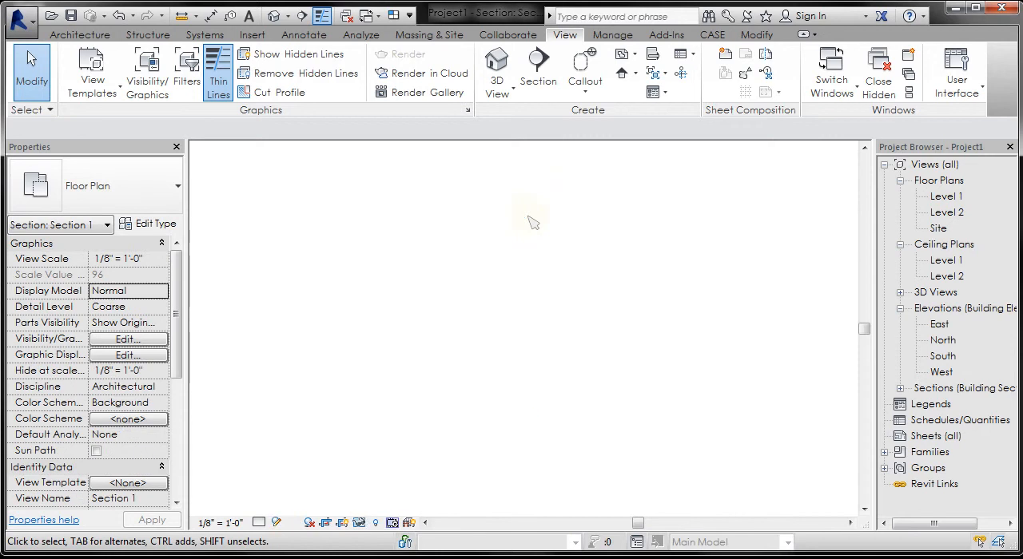
{"action": "scroll", "coordinate": [651, 361], "scroll_direction": "up", "scroll_amount": 3}
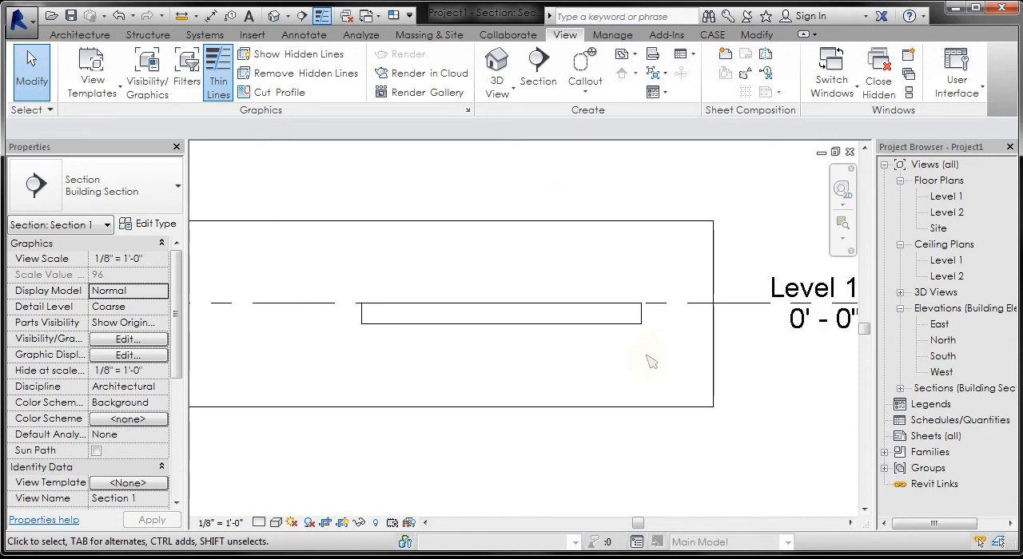
{"action": "middle_click_drag", "start_coordinate": [651, 360], "coordinate": [559, 361]}
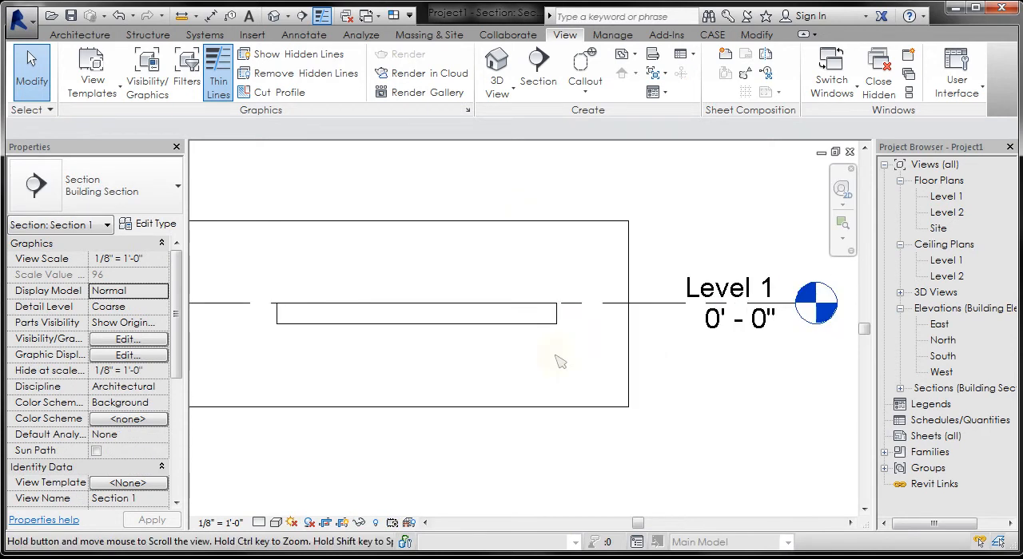
Step: Inspect the layer structure of the Generic - 12" floor type, leaving its properties without edits
{"action": "left_click", "coordinate": [430, 331]}
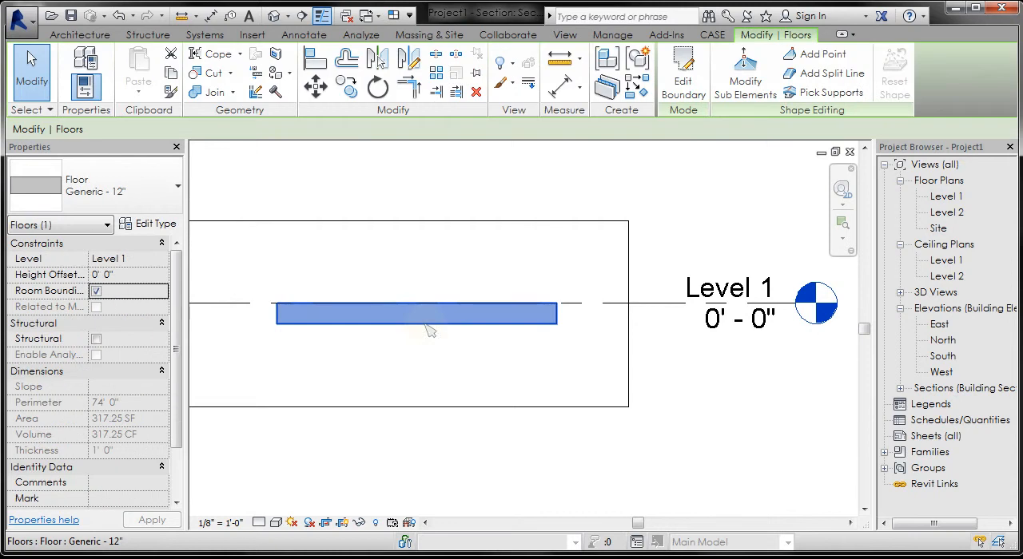
{"action": "left_click", "coordinate": [149, 225]}
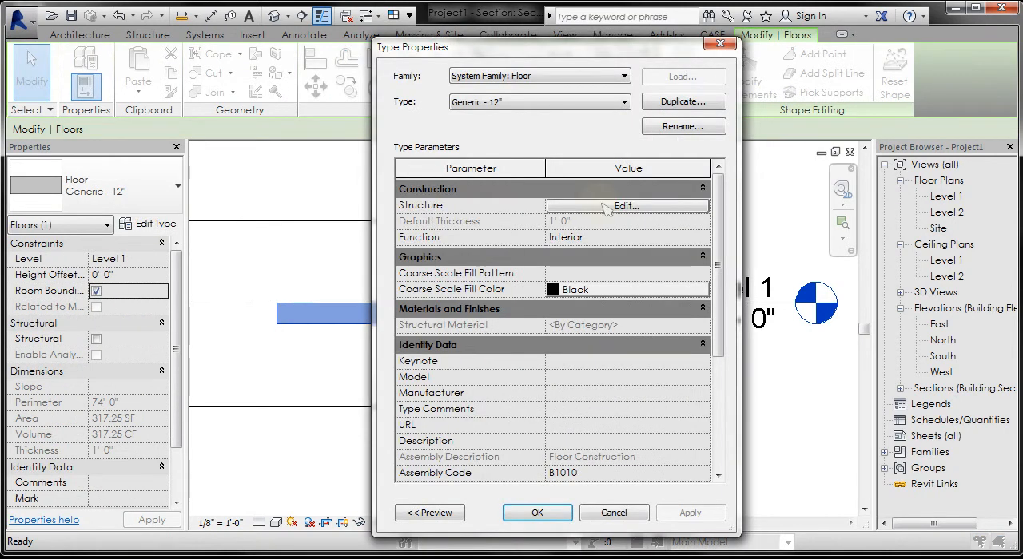
{"action": "left_click", "coordinate": [606, 210]}
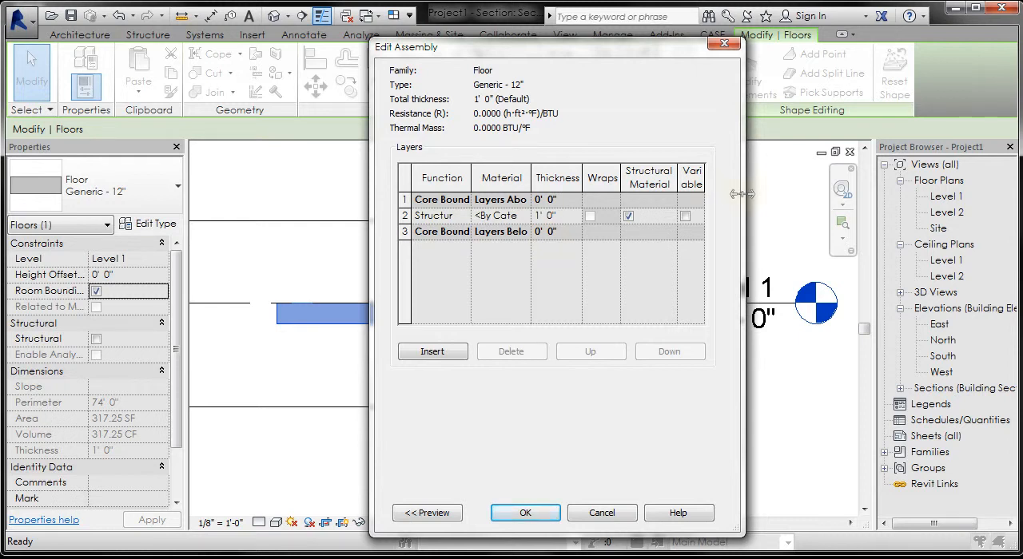
{"action": "left_click_drag", "start_coordinate": [743, 196], "coordinate": [864, 195]}
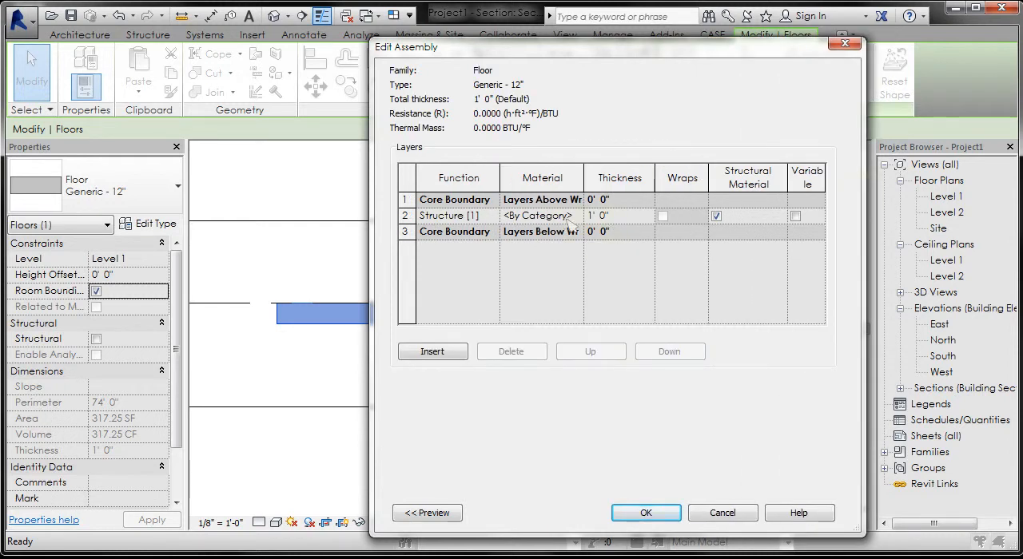
{"action": "left_click", "coordinate": [724, 515]}
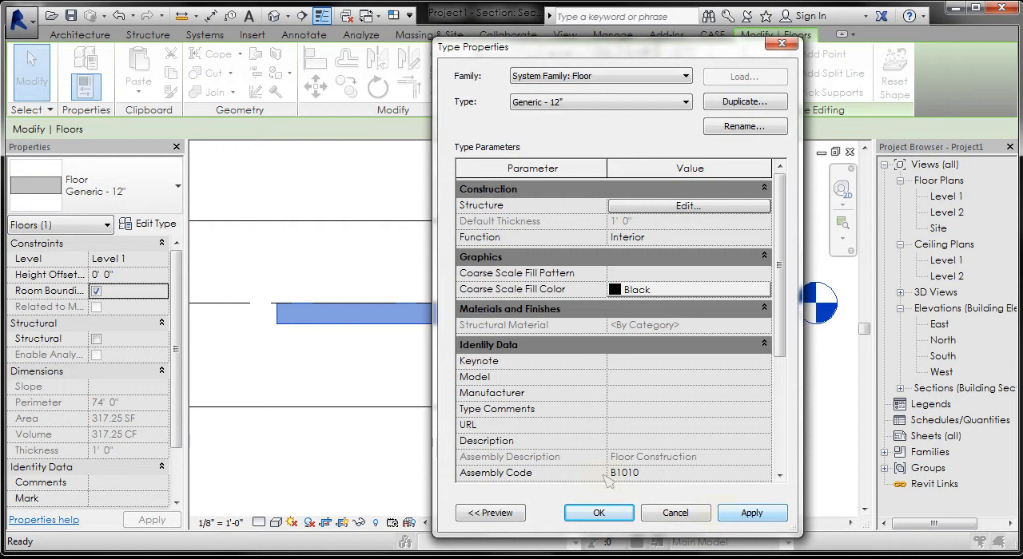
{"action": "left_click", "coordinate": [676, 513]}
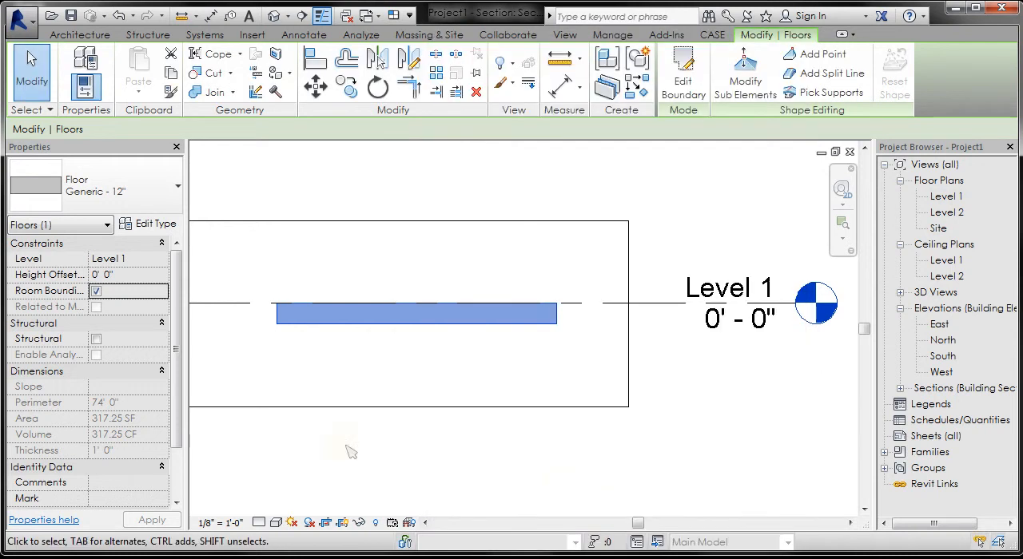
Step: Change the selected floor's type to Wood Truss Joist 12" - Carpet Finish
{"action": "left_click", "coordinate": [152, 206]}
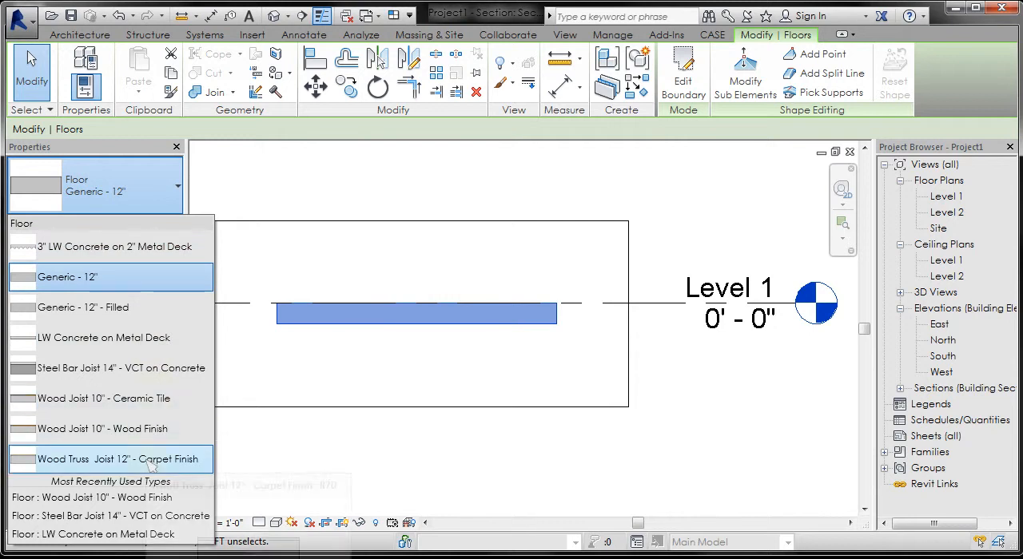
{"action": "left_click", "coordinate": [326, 364]}
Step: Set the section view's detail level to Medium and examine the floor's layers
{"action": "scroll", "coordinate": [272, 336], "scroll_direction": "up", "scroll_amount": 3}
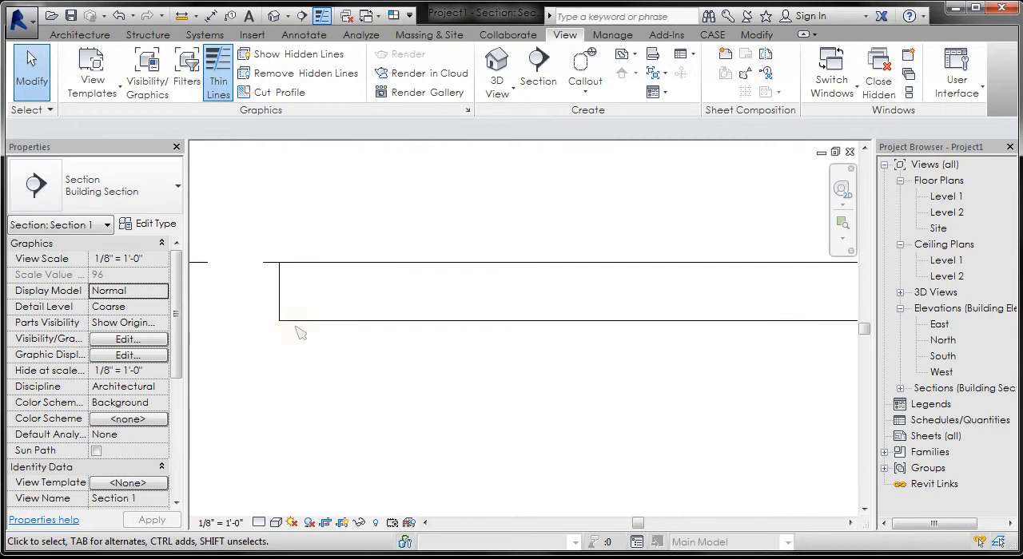
{"action": "left_click", "coordinate": [259, 524]}
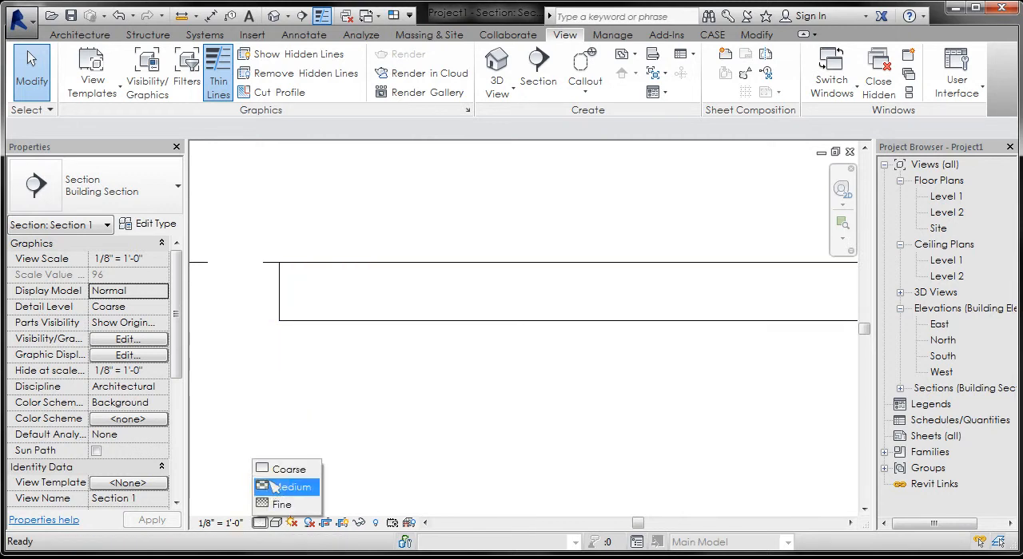
{"action": "left_click", "coordinate": [280, 487]}
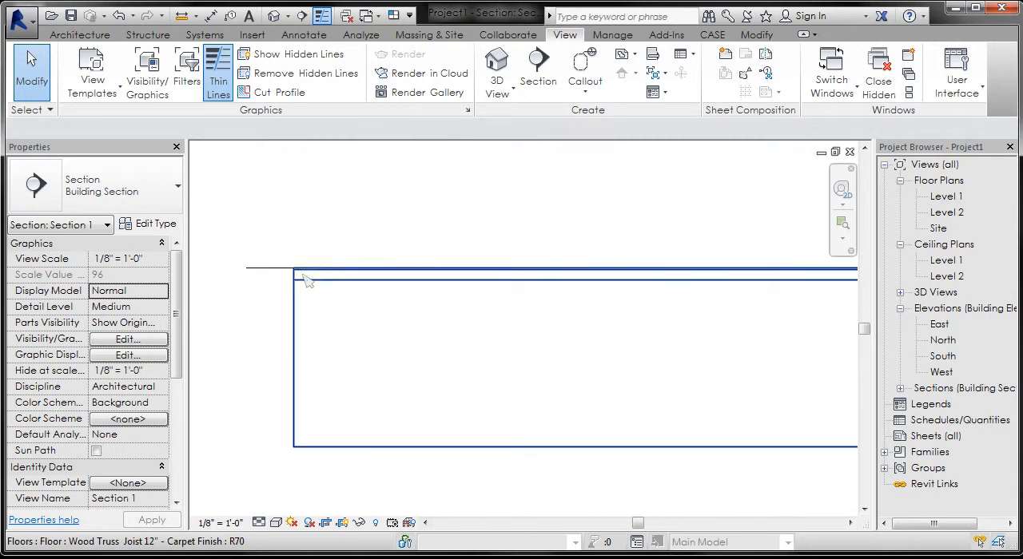
{"action": "scroll", "coordinate": [308, 287], "scroll_direction": "down", "scroll_amount": 3}
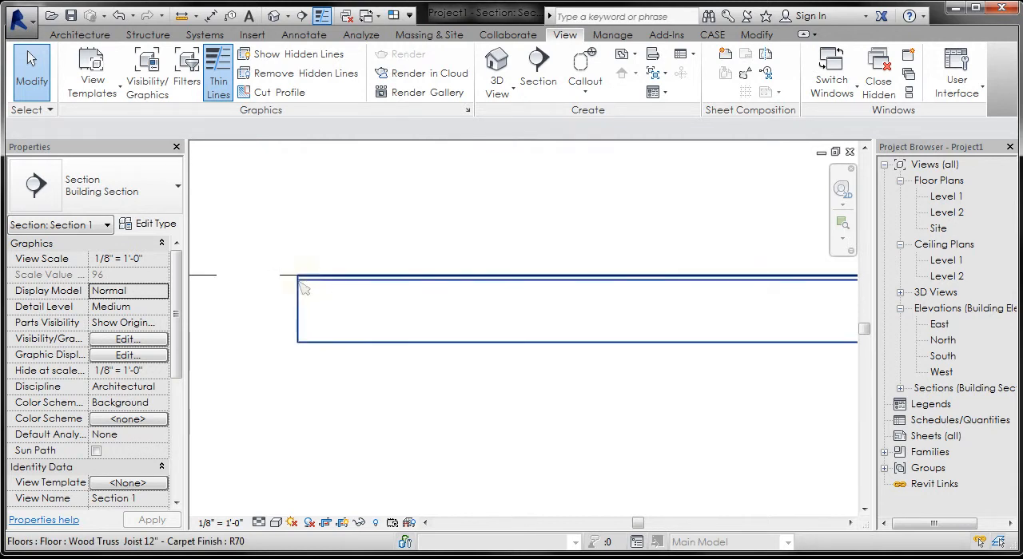
{"action": "scroll", "coordinate": [298, 282], "scroll_direction": "down", "scroll_amount": 3}
{"action": "scroll", "coordinate": [525, 288], "scroll_direction": "up", "scroll_amount": 4}
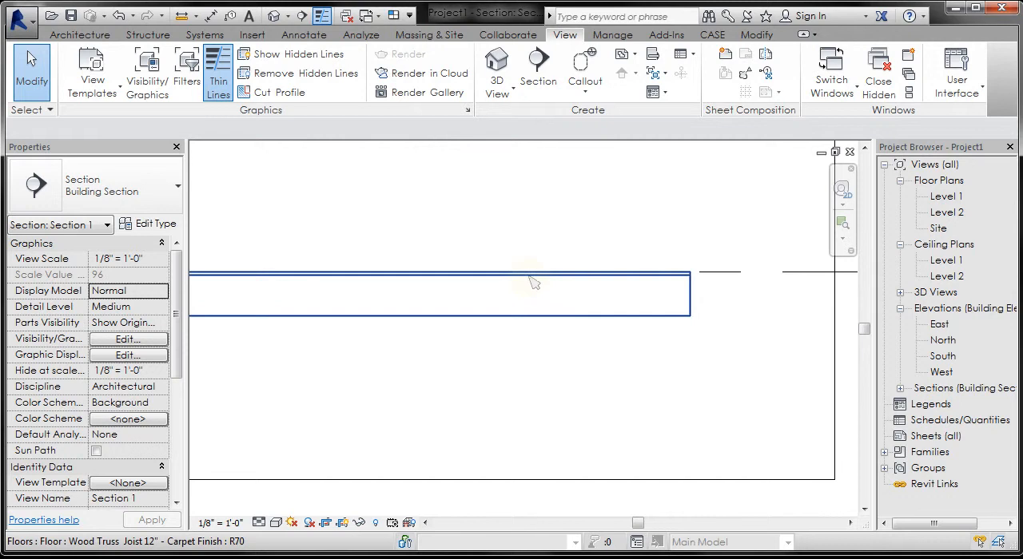
{"action": "scroll", "coordinate": [533, 283], "scroll_direction": "down", "scroll_amount": 2}
{"action": "scroll", "coordinate": [275, 292], "scroll_direction": "up", "scroll_amount": 1}
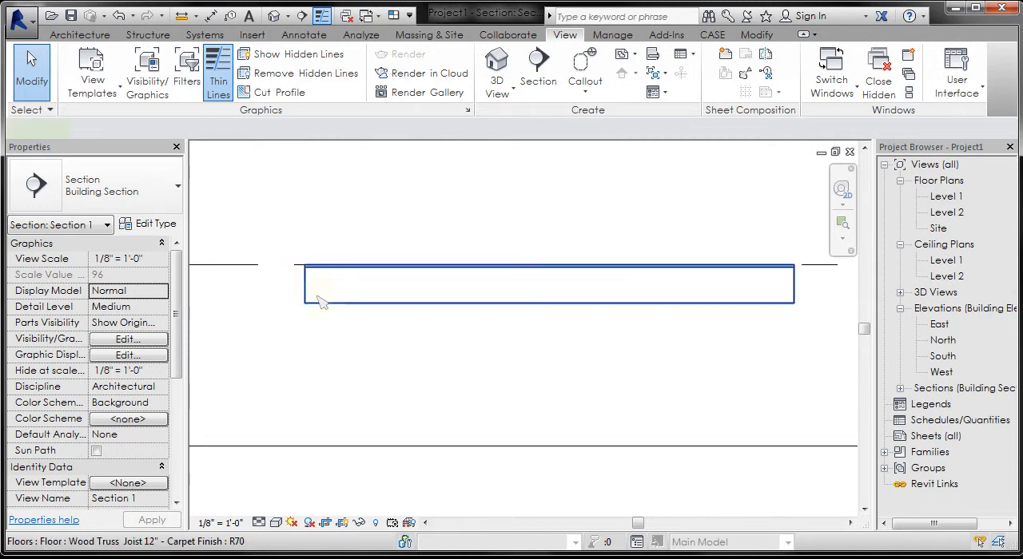
Step: Change the floor's type to Wood Joist 10" - Wood Finish in the section view
{"action": "left_click", "coordinate": [320, 301]}
{"action": "left_click", "coordinate": [156, 188]}
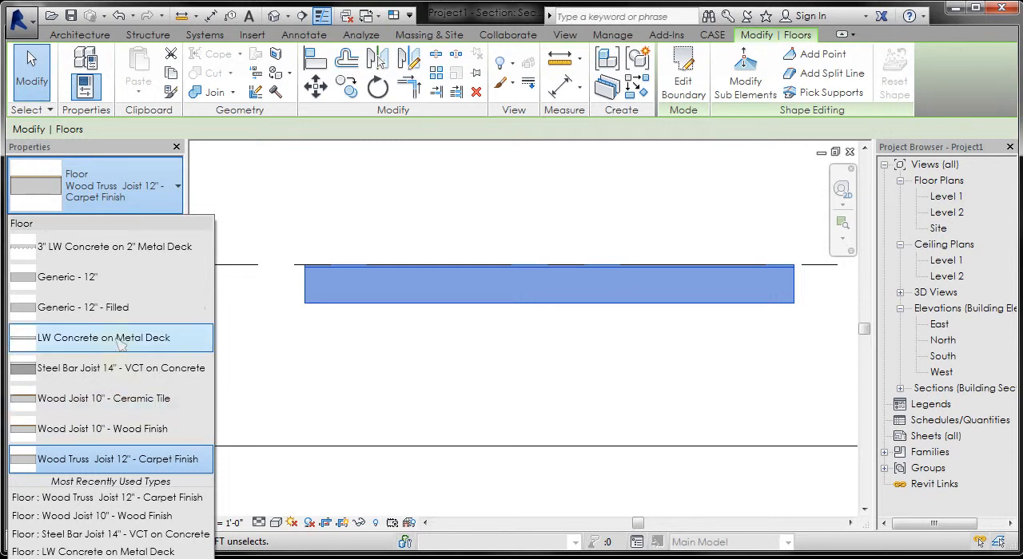
{"action": "left_click", "coordinate": [117, 432]}
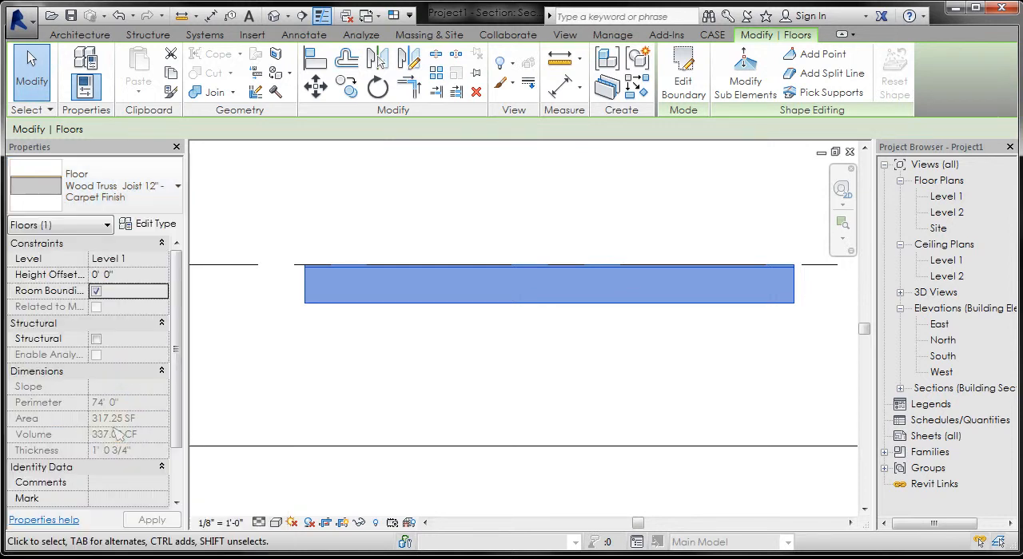
{"action": "left_click", "coordinate": [329, 357]}
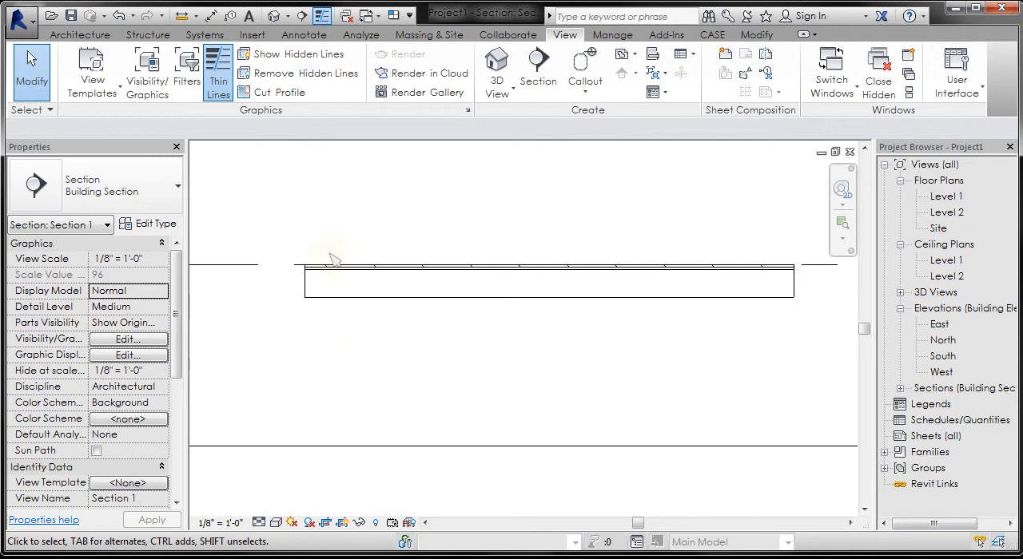
Step: Inspect the layer structure of the Wood Joist 10" - Wood Finish floor type, leaving its properties without edits
{"action": "scroll", "coordinate": [308, 276], "scroll_direction": "up", "scroll_amount": 5}
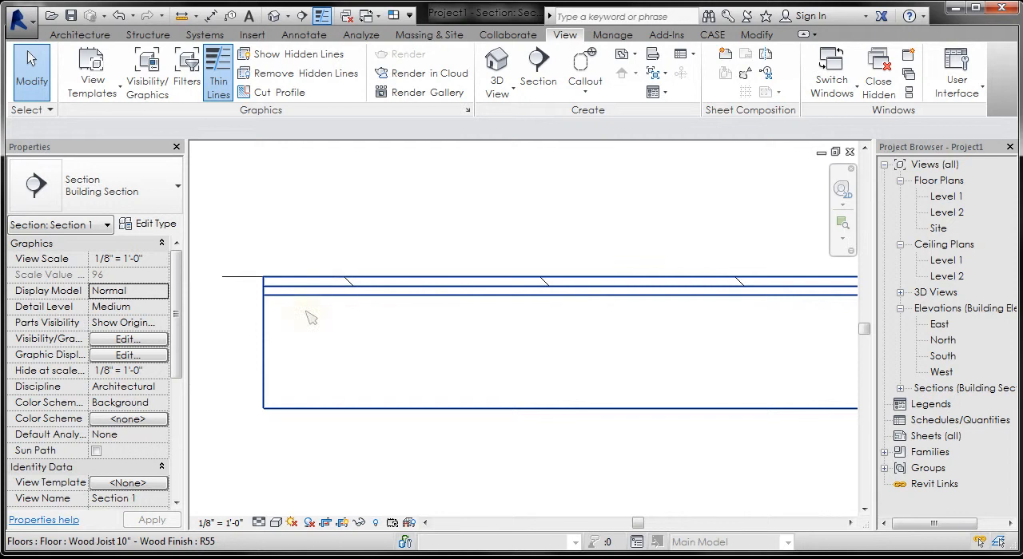
{"action": "scroll", "coordinate": [285, 322], "scroll_direction": "down", "scroll_amount": 5}
{"action": "scroll", "coordinate": [285, 322], "scroll_direction": "down", "scroll_amount": 2}
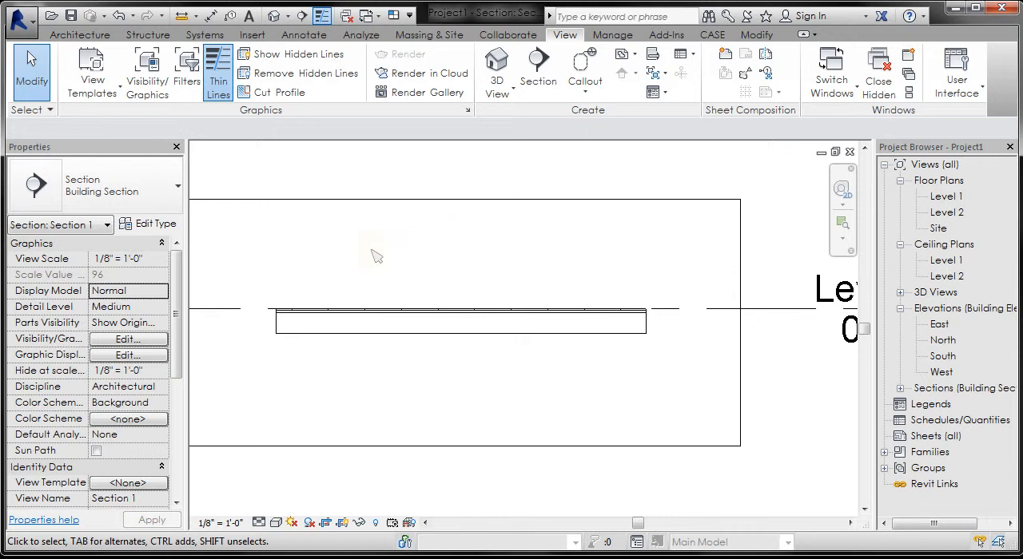
{"action": "left_click", "coordinate": [338, 332]}
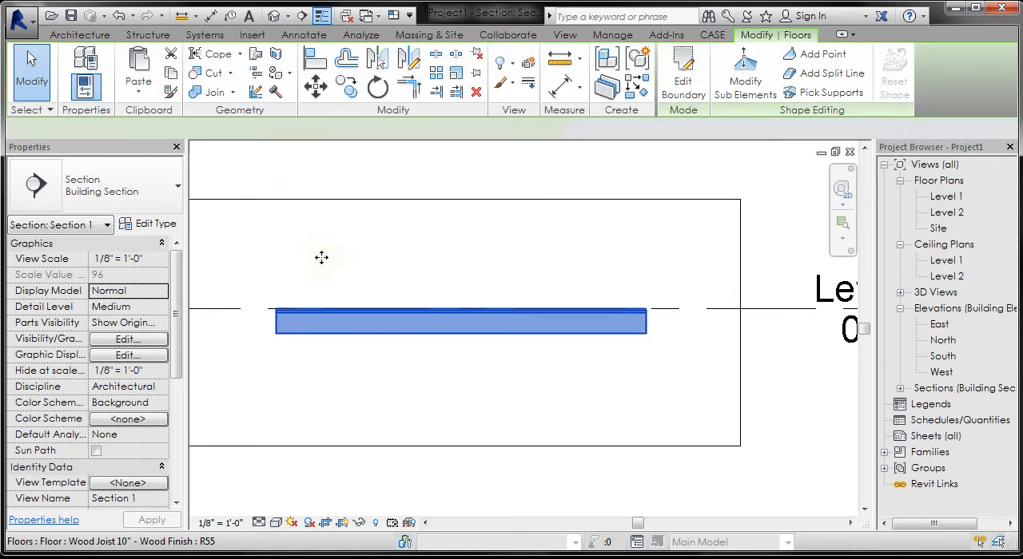
{"action": "left_click", "coordinate": [156, 224]}
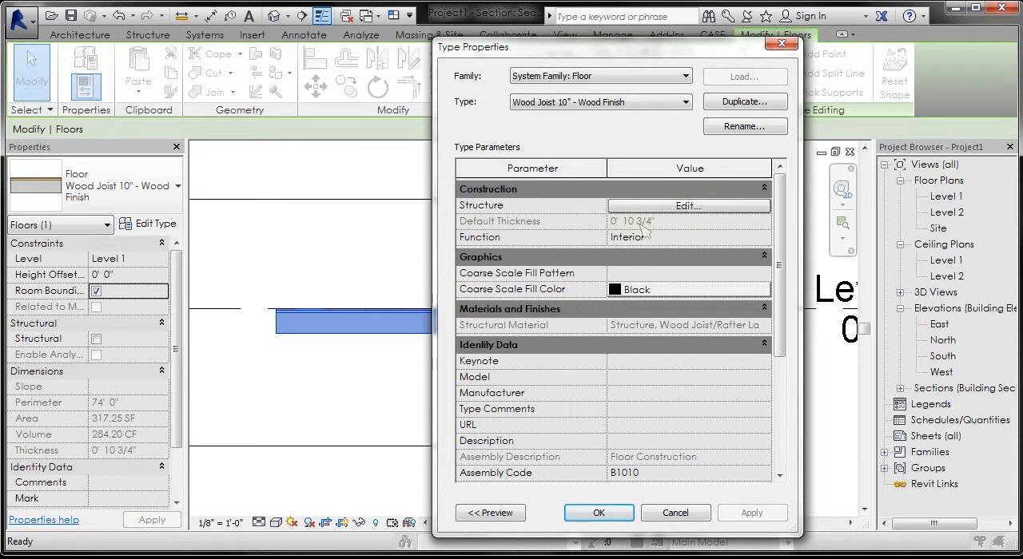
{"action": "left_click", "coordinate": [689, 206]}
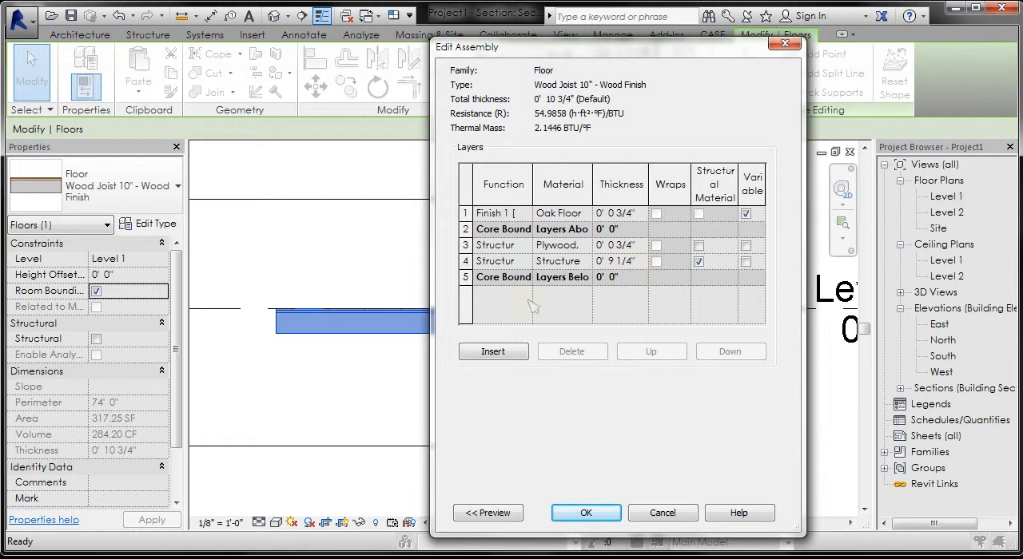
{"action": "left_click", "coordinate": [586, 513]}
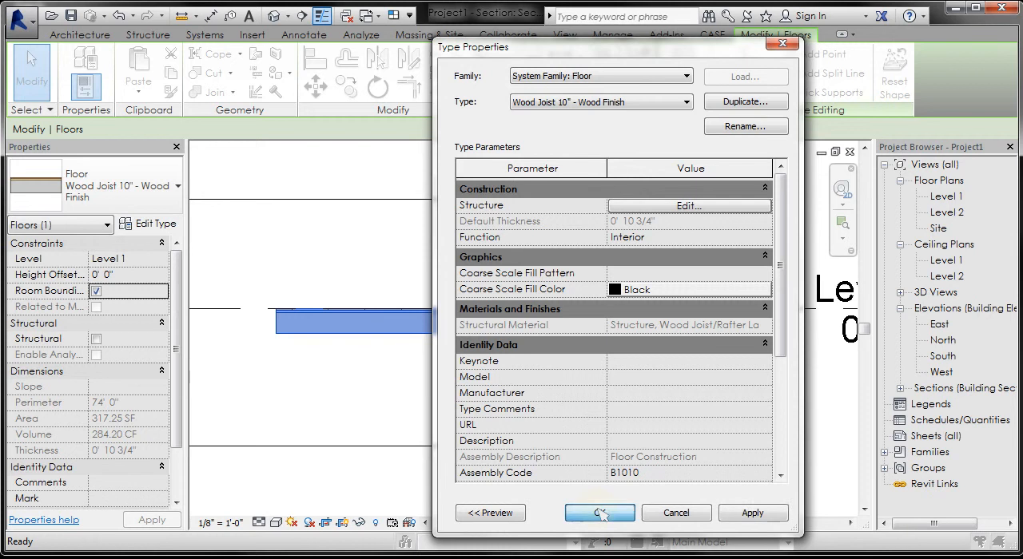
{"action": "left_click", "coordinate": [597, 513]}
{"action": "left_click", "coordinate": [587, 473]}
Step: Open the Level 1 floor plan and select the floor
{"action": "double_click", "coordinate": [945, 195]}
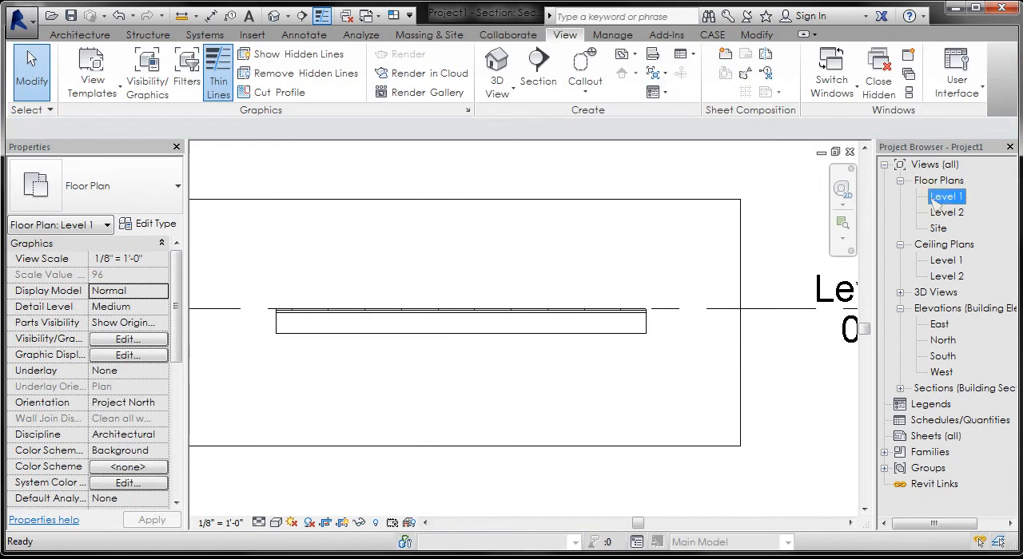
{"action": "left_click", "coordinate": [564, 298]}
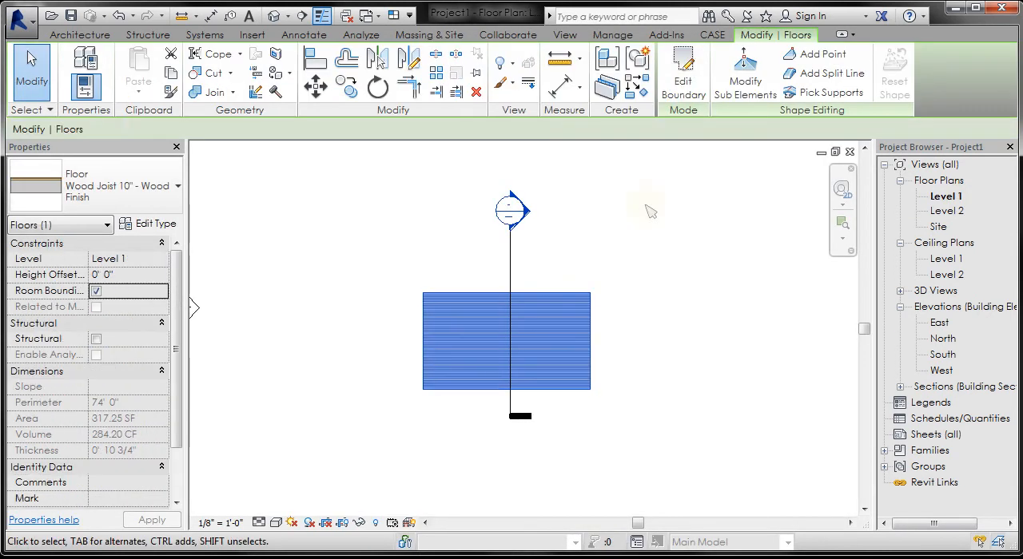
Step: Edit the floor's boundary so its upper edge slants down to the left, and trim the left edge to meet it
{"action": "left_click", "coordinate": [683, 74]}
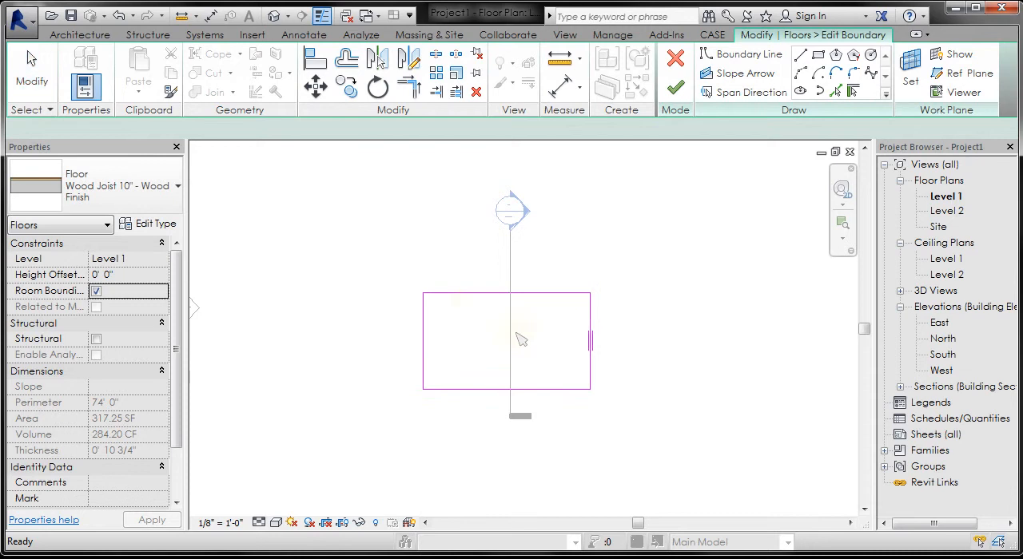
{"action": "scroll", "coordinate": [519, 339], "scroll_direction": "up", "scroll_amount": 2}
{"action": "left_click", "coordinate": [433, 283]}
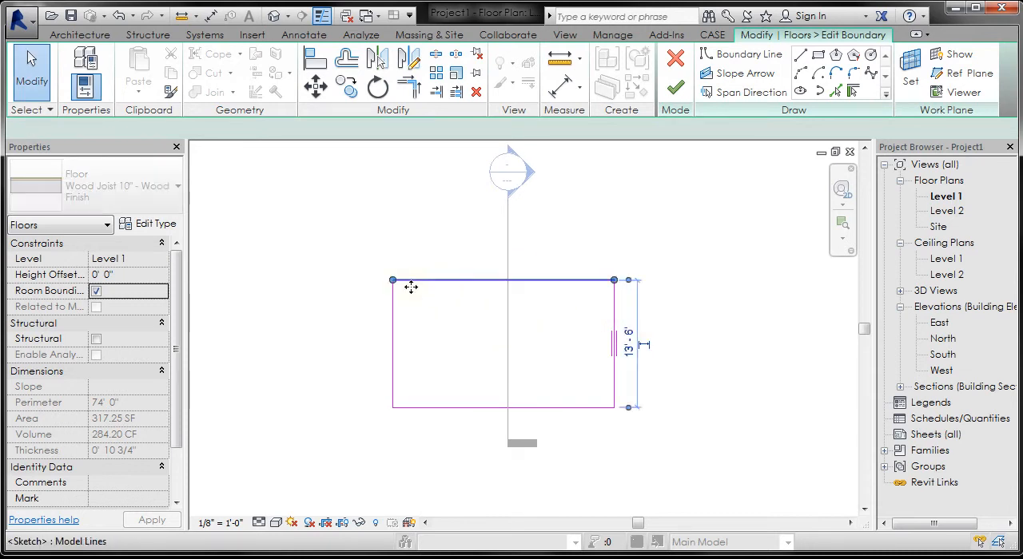
{"action": "left_click_drag", "start_coordinate": [392, 280], "coordinate": [392, 327]}
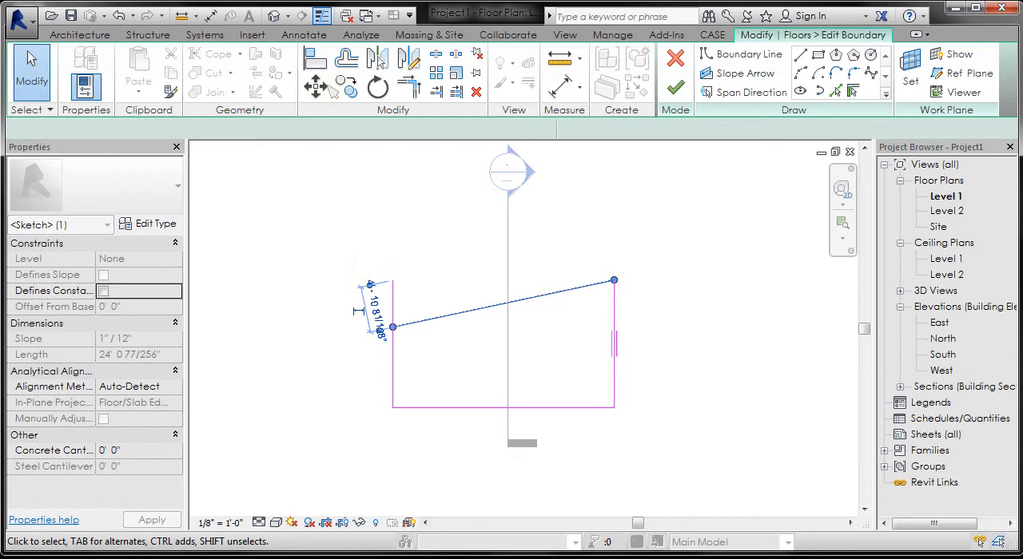
{"action": "left_click", "coordinate": [409, 87]}
{"action": "left_click", "coordinate": [395, 354]}
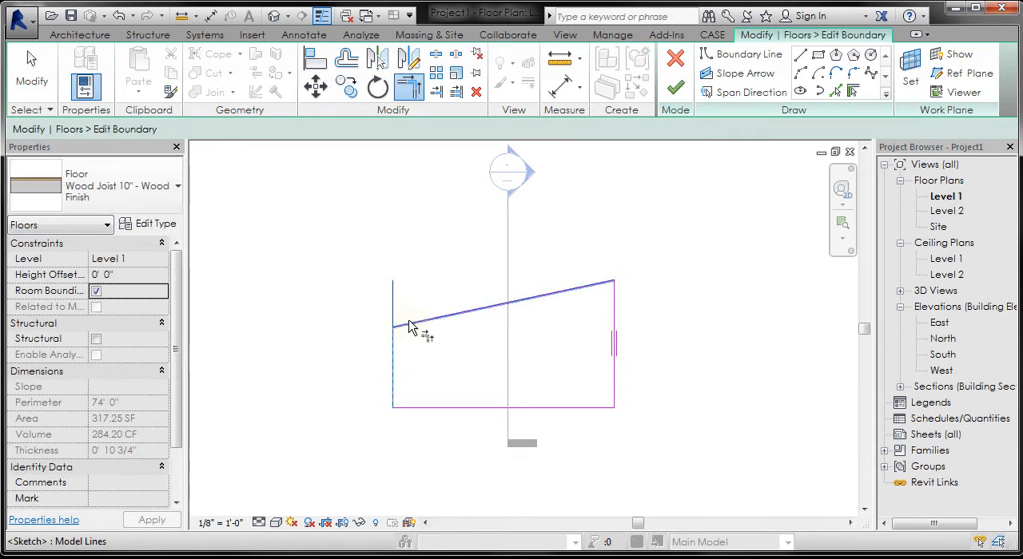
{"action": "left_click", "coordinate": [411, 326]}
{"action": "left_click", "coordinate": [675, 87]}
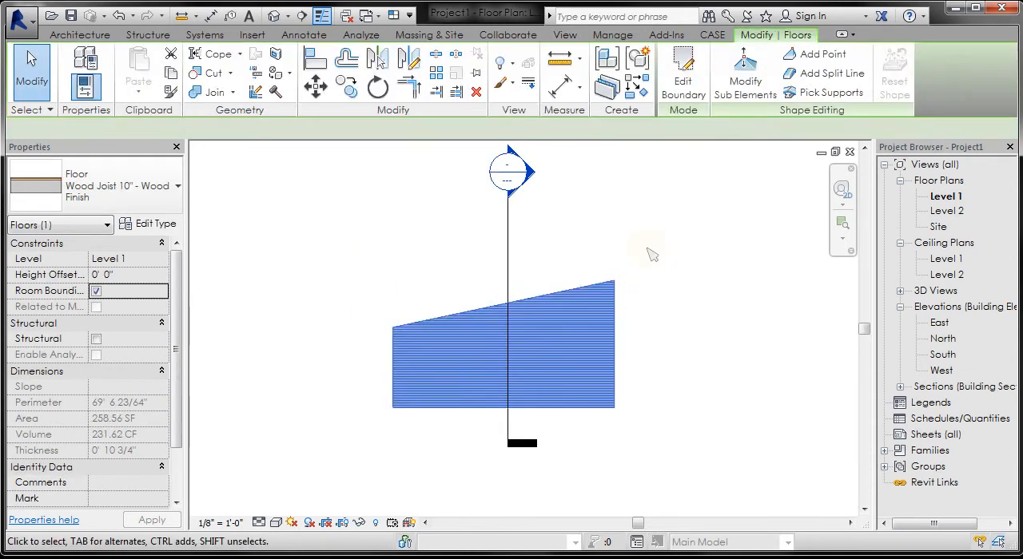
{"action": "left_click", "coordinate": [650, 253]}
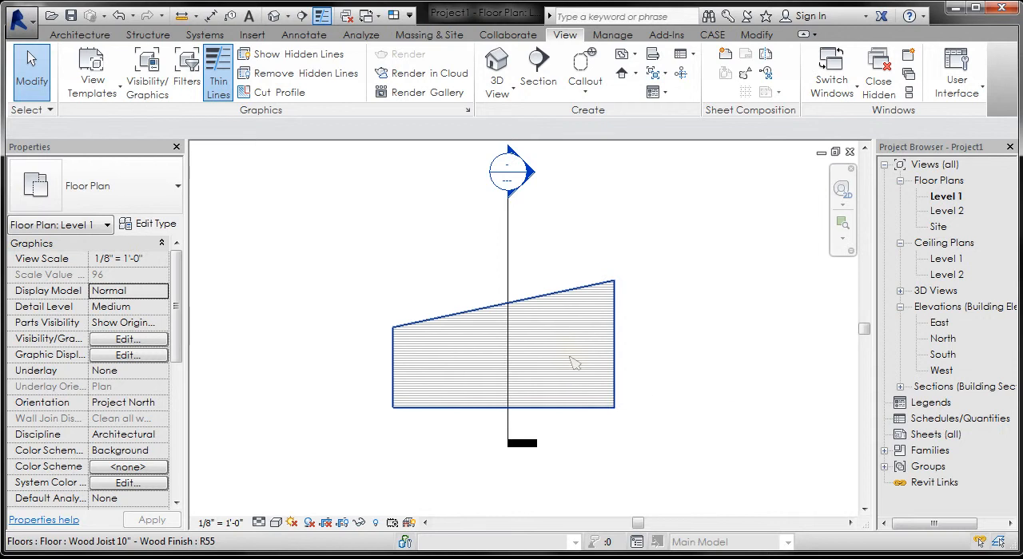
Step: Undo the slanted-edge change and discard the floor's boundary sketch edits
{"action": "double_click", "coordinate": [572, 364]}
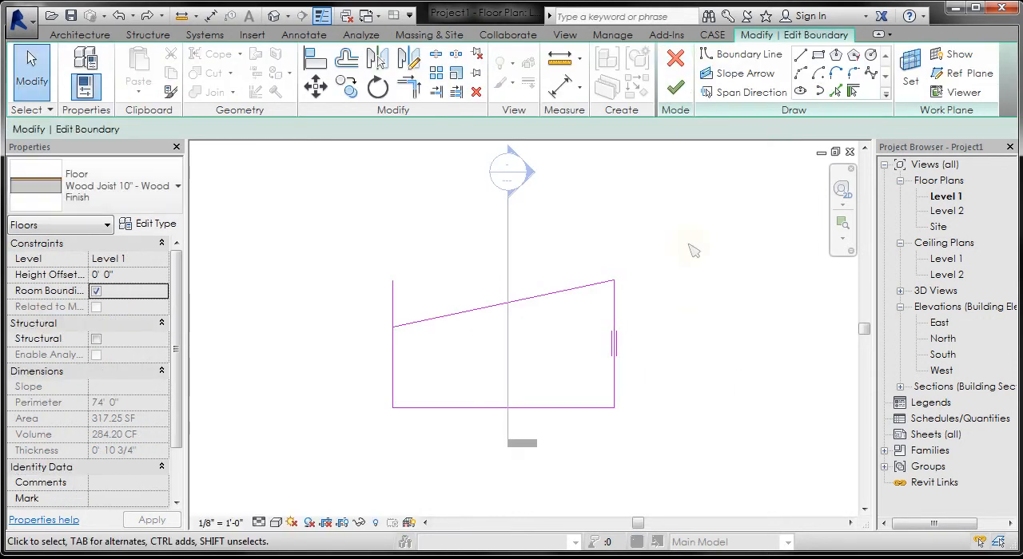
{"action": "left_click", "coordinate": [675, 58]}
{"action": "left_click", "coordinate": [813, 483]}
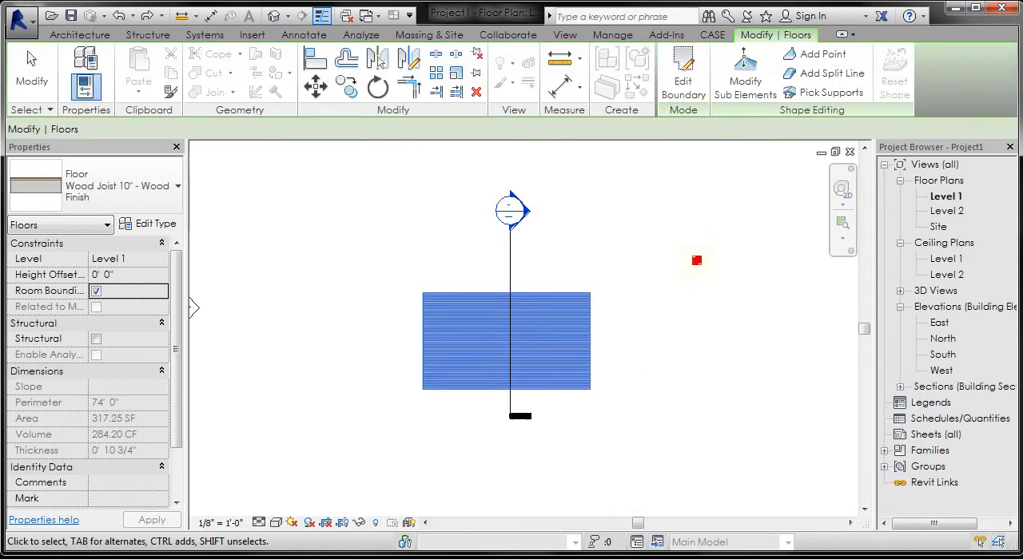
{"action": "left_click", "coordinate": [520, 335]}
Step: Modify the floor's sub-elements by raising its upper-left corner point to an elevation of 2"
{"action": "scroll", "coordinate": [523, 343], "scroll_direction": "up", "scroll_amount": 2}
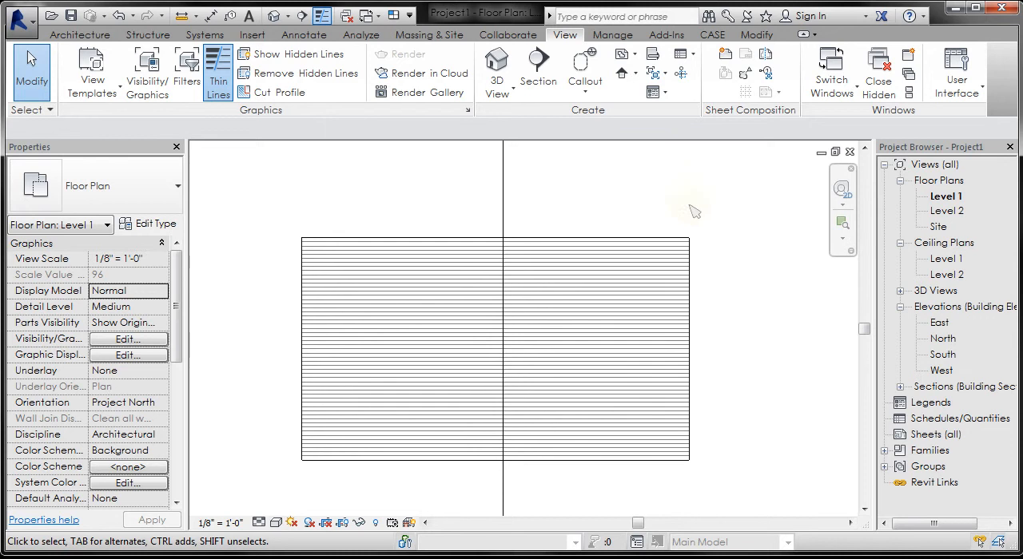
{"action": "left_click", "coordinate": [673, 245]}
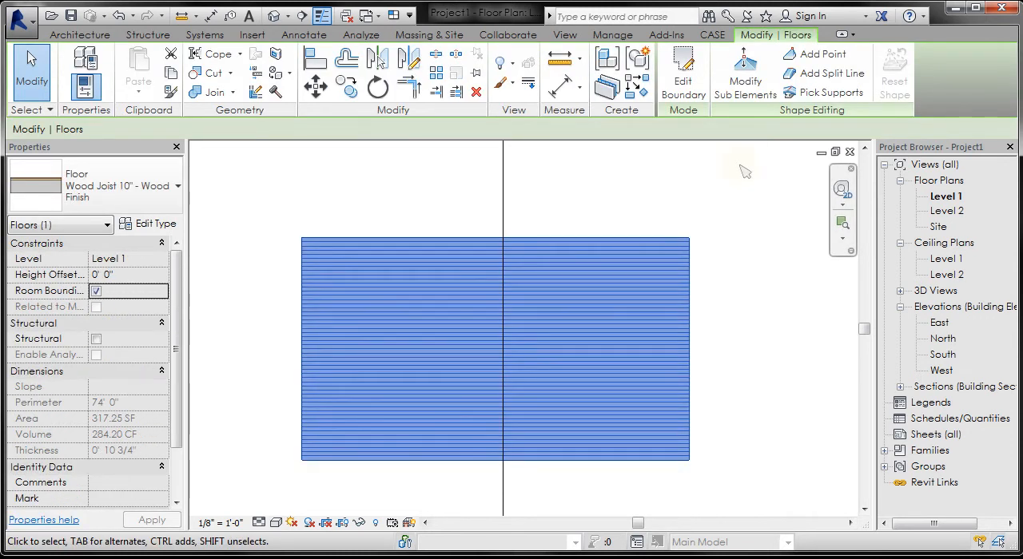
{"action": "left_click", "coordinate": [742, 74]}
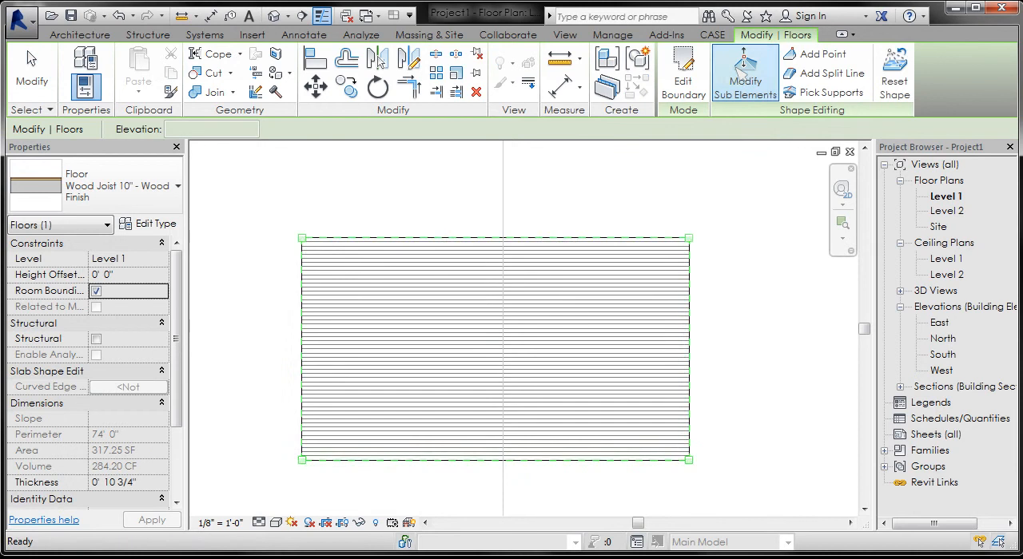
{"action": "left_click", "coordinate": [302, 239]}
{"action": "left_click", "coordinate": [319, 234]}
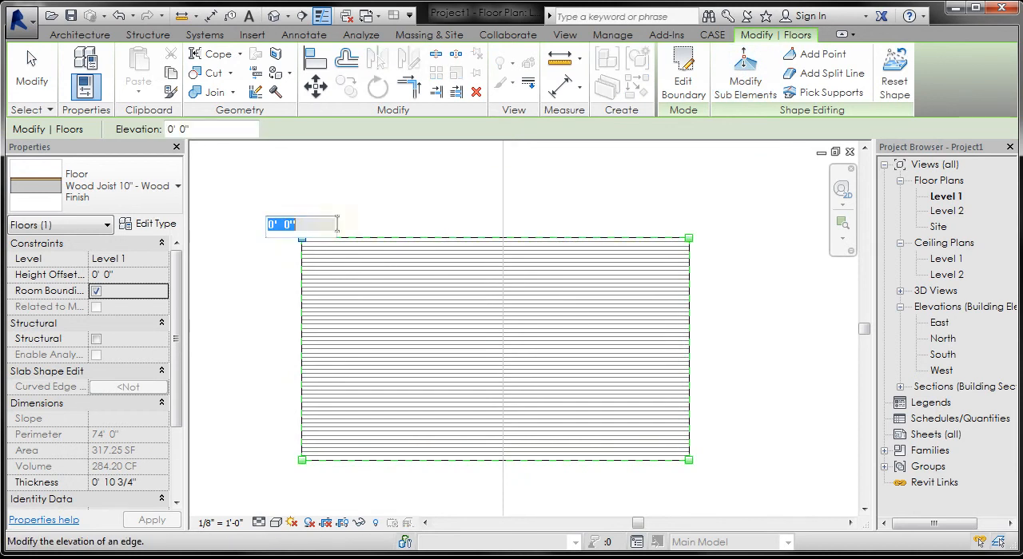
{"action": "type", "text": "2"}
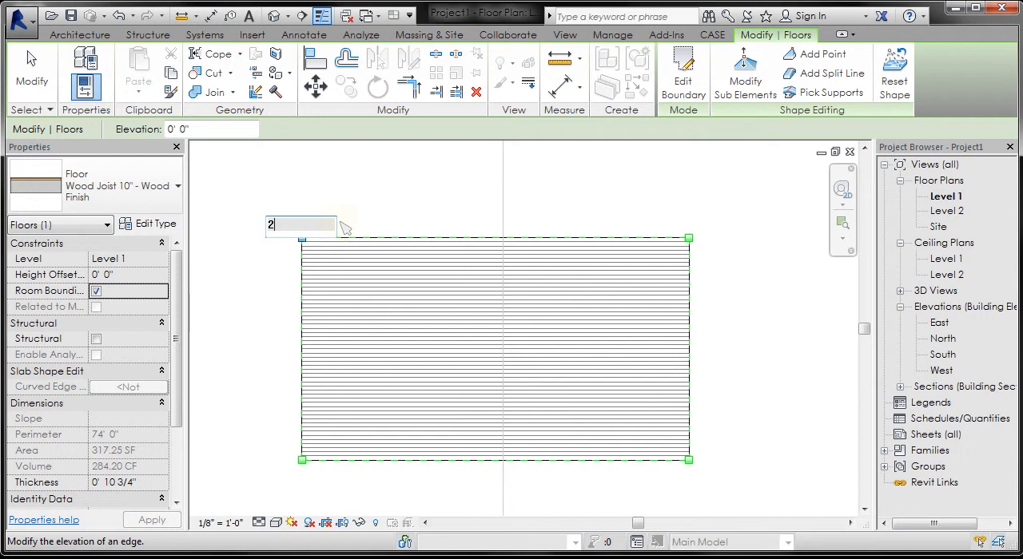
{"action": "key", "text": "Return"}
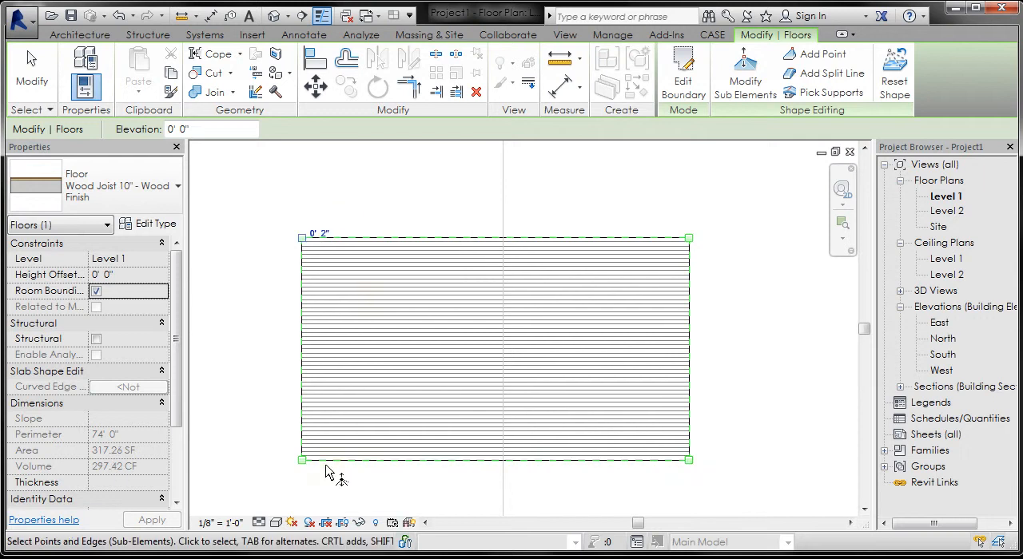
Step: Raise the floor's lower-left corner point to an elevation of 2" and finish the shape editing
{"action": "left_click", "coordinate": [303, 461]}
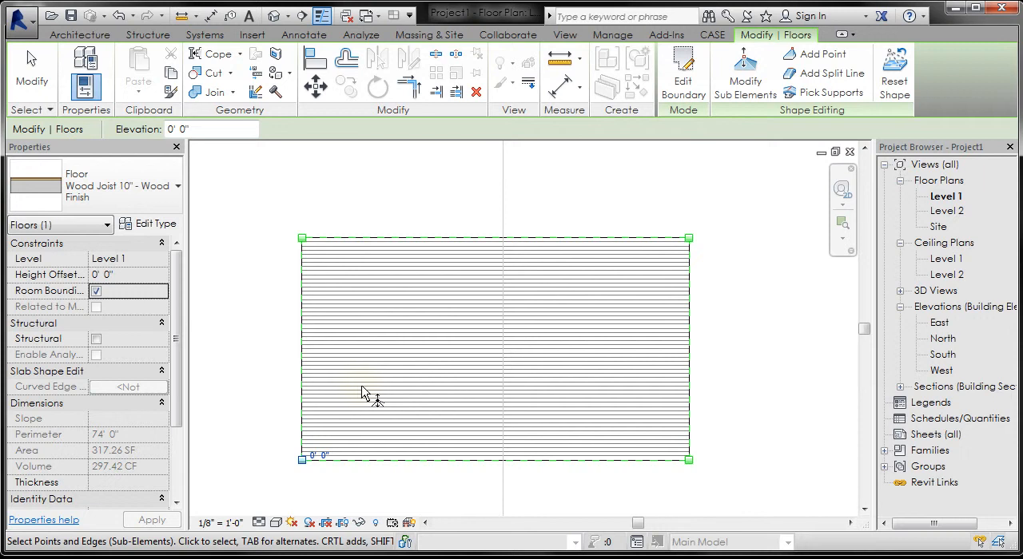
{"action": "left_click", "coordinate": [321, 457]}
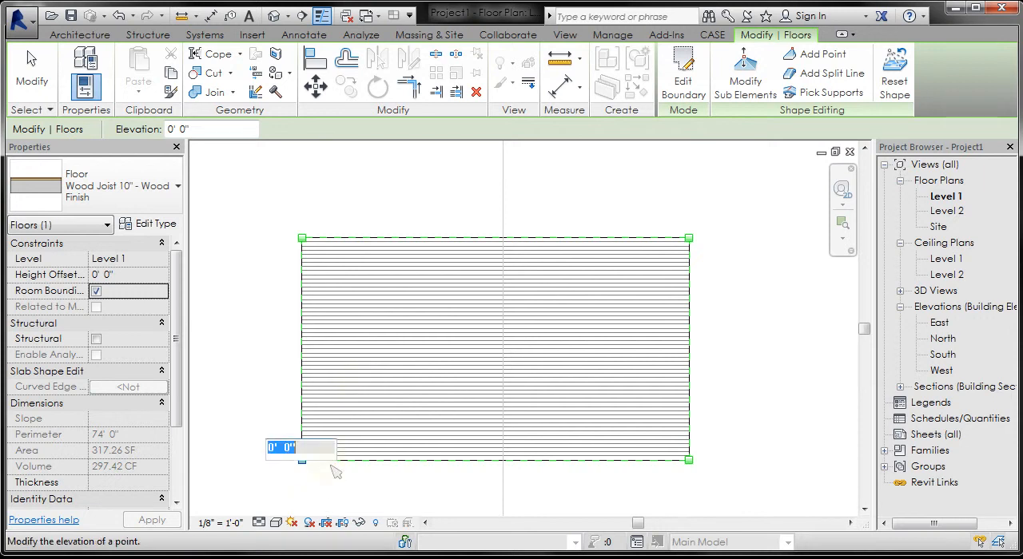
{"action": "type", "text": "2"}
{"action": "key", "text": "Return"}
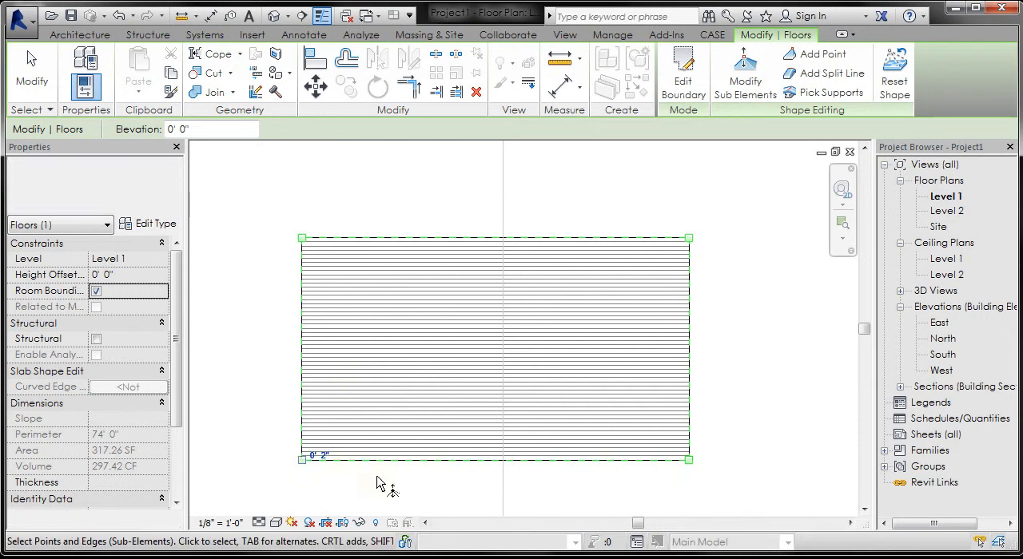
{"action": "left_click", "coordinate": [32, 87]}
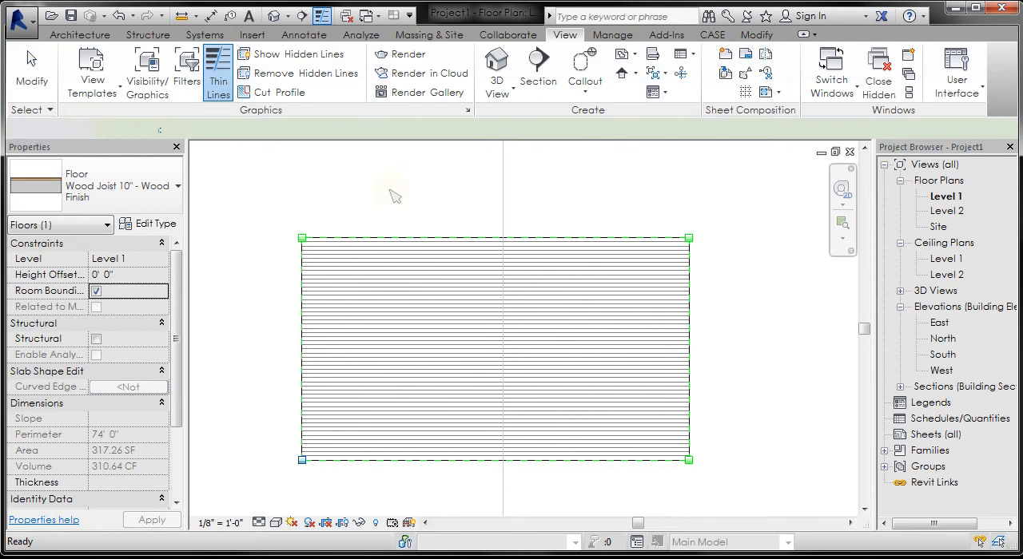
Step: Create a horizontal building section running across the full width of the floor and open its section view
{"action": "scroll", "coordinate": [513, 365], "scroll_direction": "down", "scroll_amount": 1}
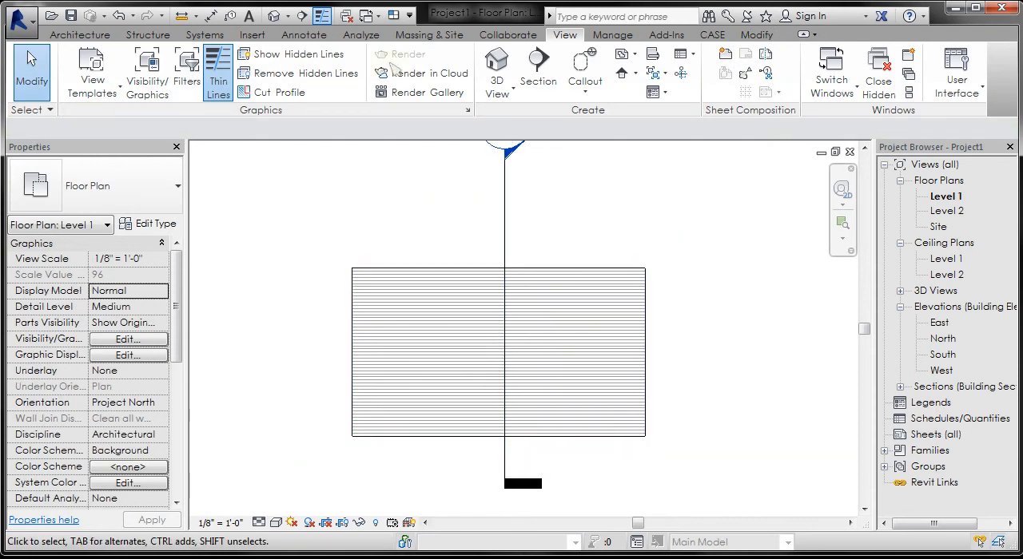
{"action": "left_click", "coordinate": [538, 72]}
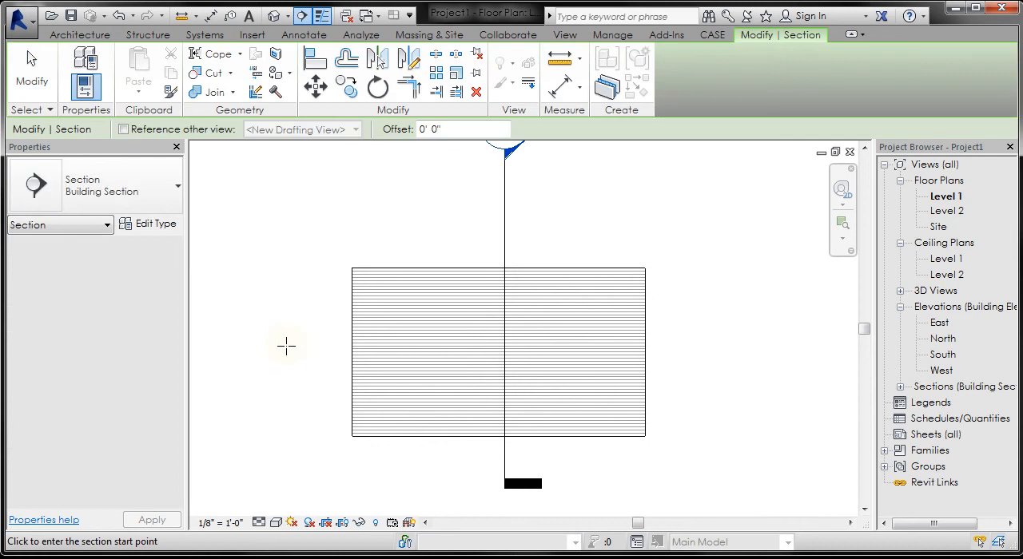
{"action": "left_click", "coordinate": [287, 345]}
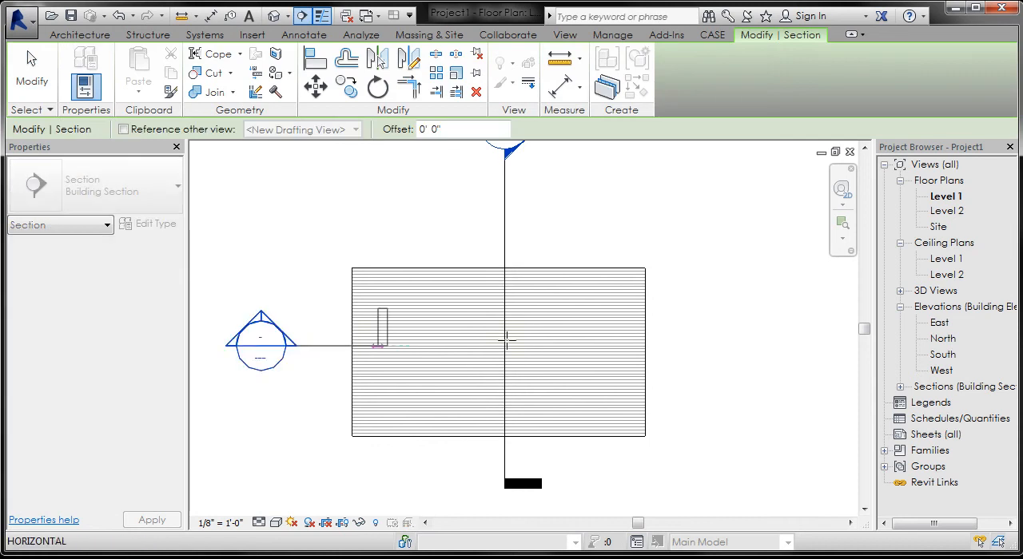
{"action": "left_click", "coordinate": [692, 345]}
{"action": "key", "text": "Escape"}
{"action": "key", "text": "Escape"}
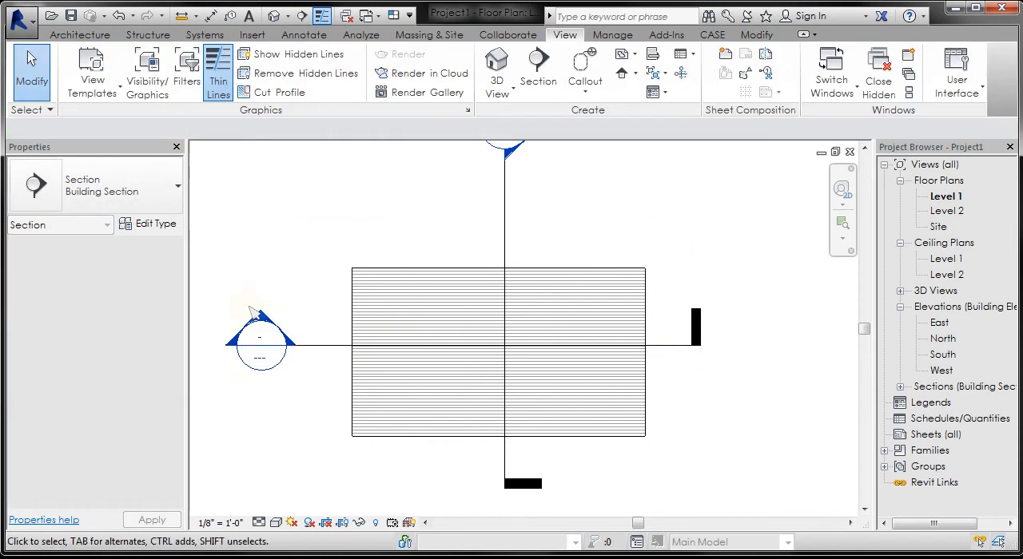
{"action": "double_click", "coordinate": [259, 318]}
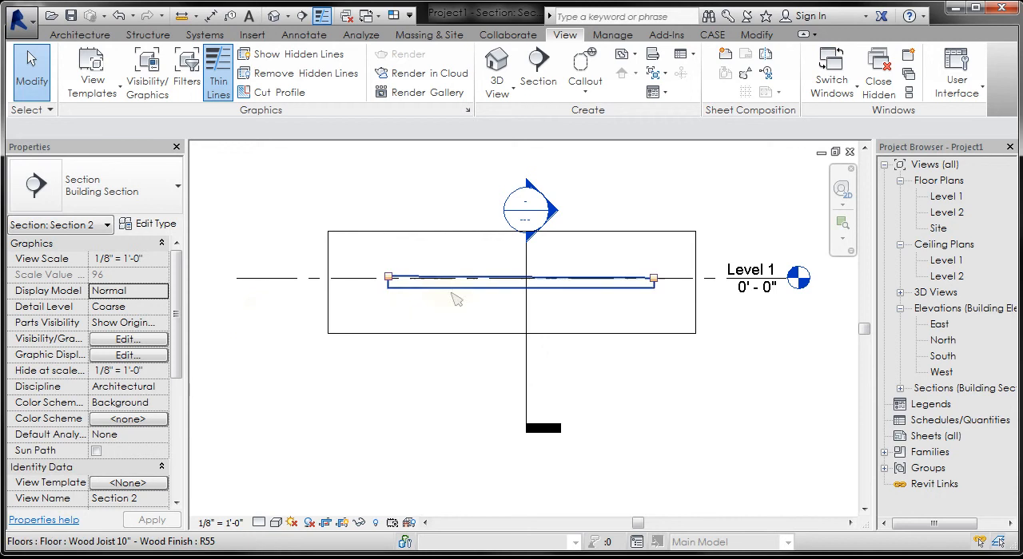
Step: Set the new section view's detail level to Medium and examine the layers of the sloped floor
{"action": "scroll", "coordinate": [455, 300], "scroll_direction": "up", "scroll_amount": 3}
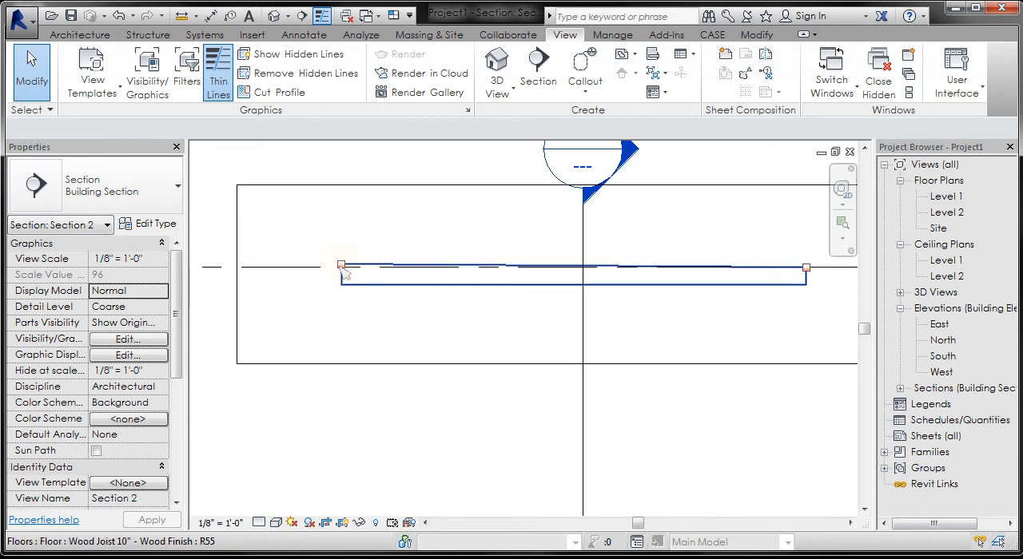
{"action": "scroll", "coordinate": [367, 294], "scroll_direction": "up", "scroll_amount": 3}
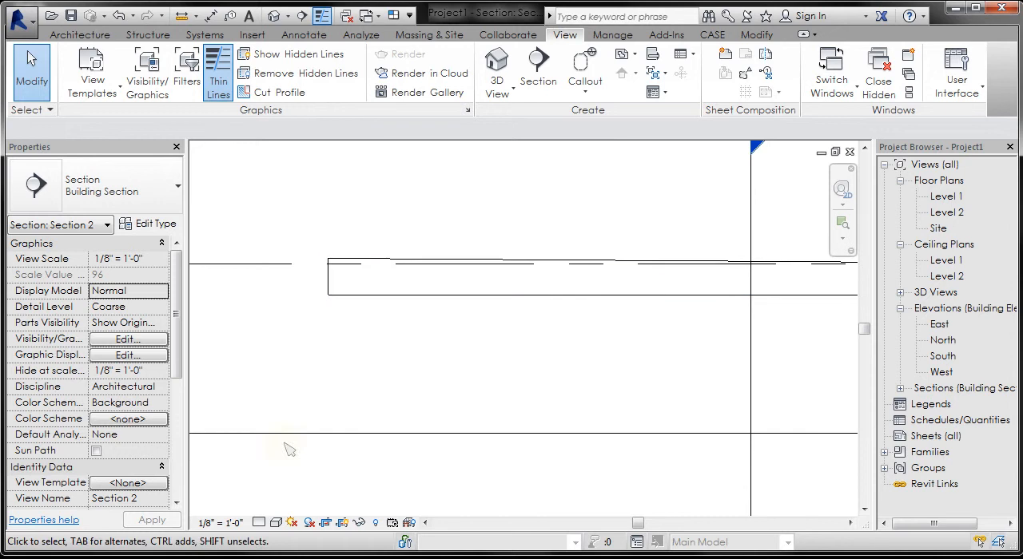
{"action": "left_click", "coordinate": [275, 523]}
{"action": "left_click", "coordinate": [289, 481]}
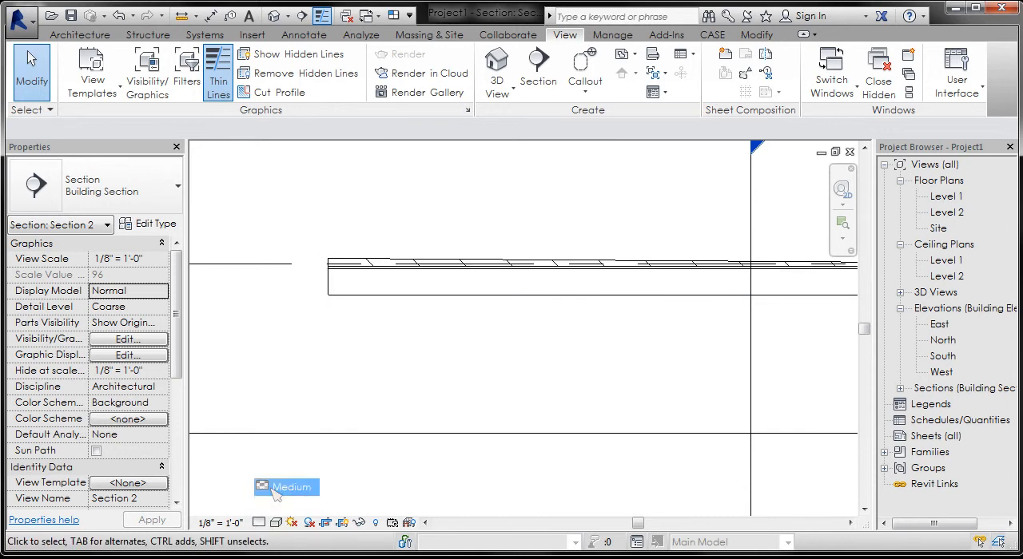
{"action": "scroll", "coordinate": [355, 291], "scroll_direction": "up", "scroll_amount": 1}
{"action": "middle_click_drag", "start_coordinate": [367, 297], "coordinate": [265, 312]}
{"action": "scroll", "coordinate": [327, 263], "scroll_direction": "down", "scroll_amount": 2}
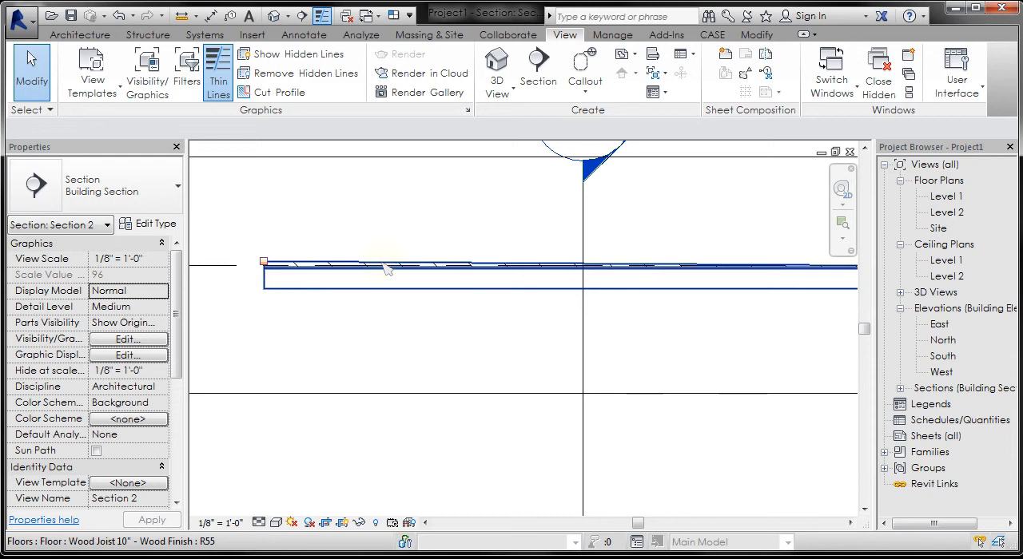
Step: Turn off the Variable option of the Oak Floor finish layer in the floor type's structure and apply the change
{"action": "scroll", "coordinate": [276, 294], "scroll_direction": "down", "scroll_amount": 1}
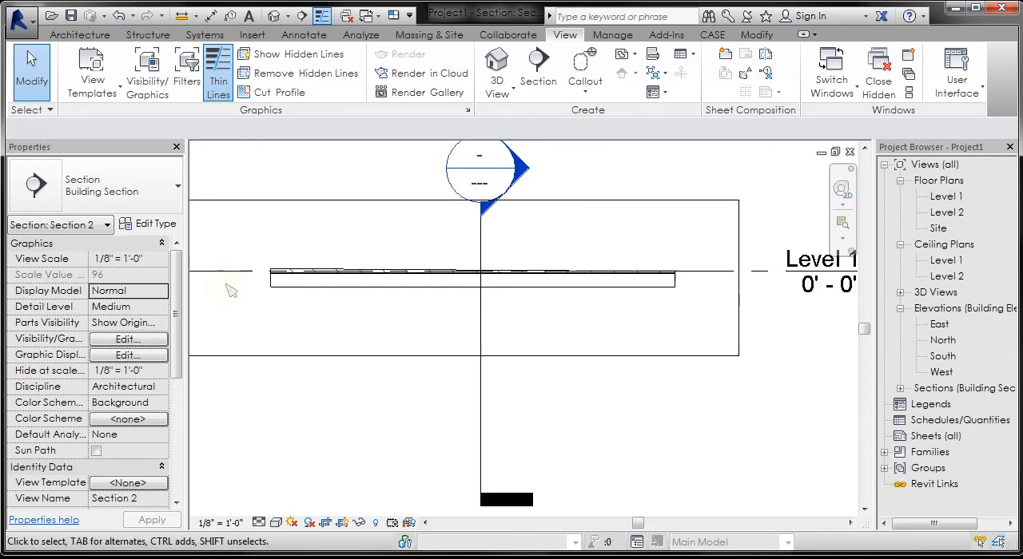
{"action": "left_click", "coordinate": [283, 288]}
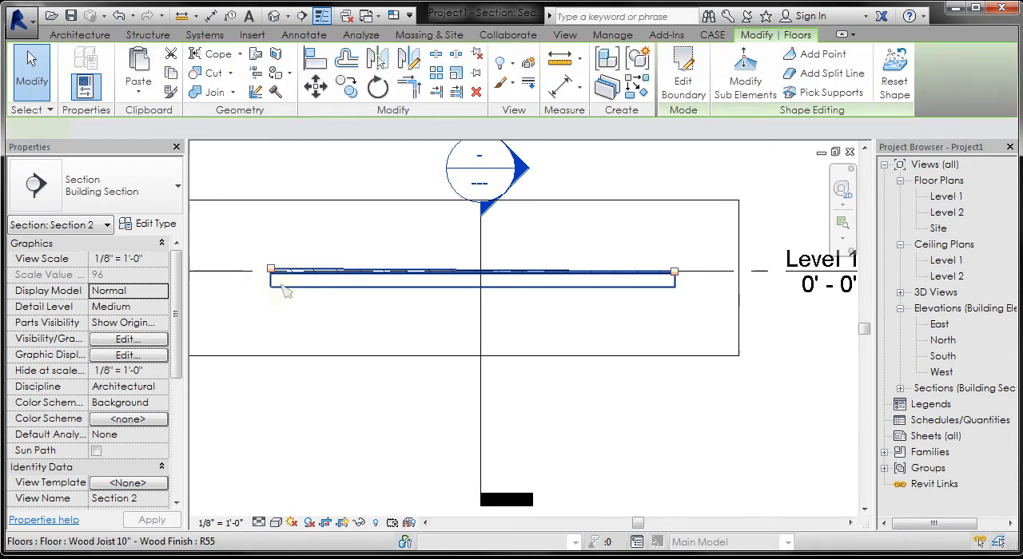
{"action": "left_click", "coordinate": [157, 226]}
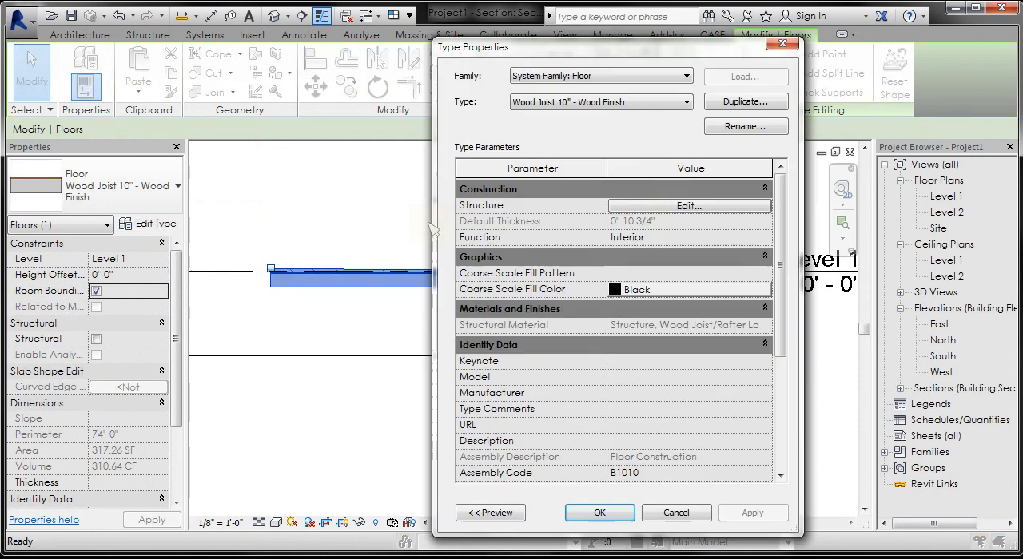
{"action": "left_click", "coordinate": [680, 206]}
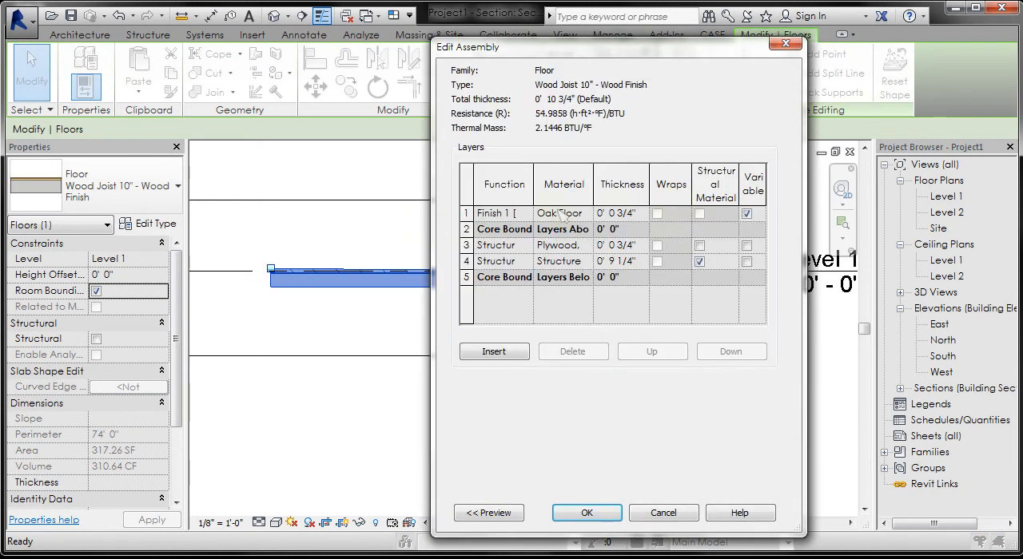
{"action": "left_click", "coordinate": [746, 214]}
{"action": "left_click", "coordinate": [587, 513]}
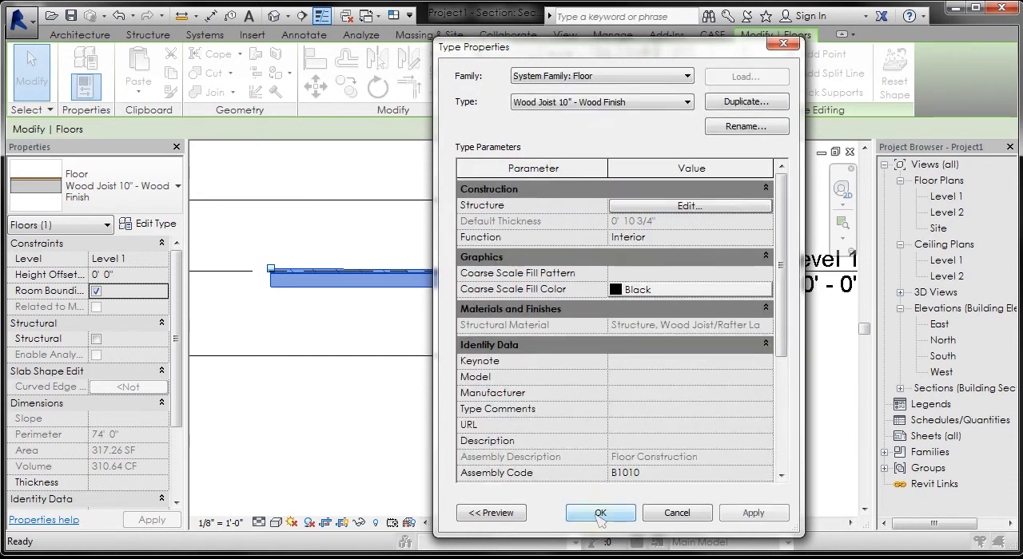
{"action": "left_click", "coordinate": [598, 514]}
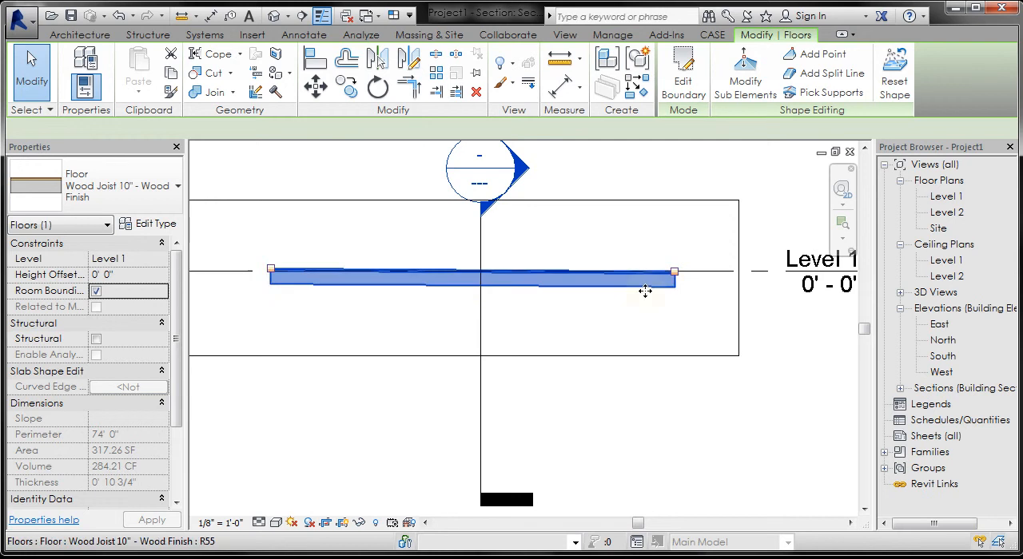
Step: Turn the Variable option of the Oak Floor finish layer back on, apply it and deselect the floor
{"action": "left_click", "coordinate": [151, 226]}
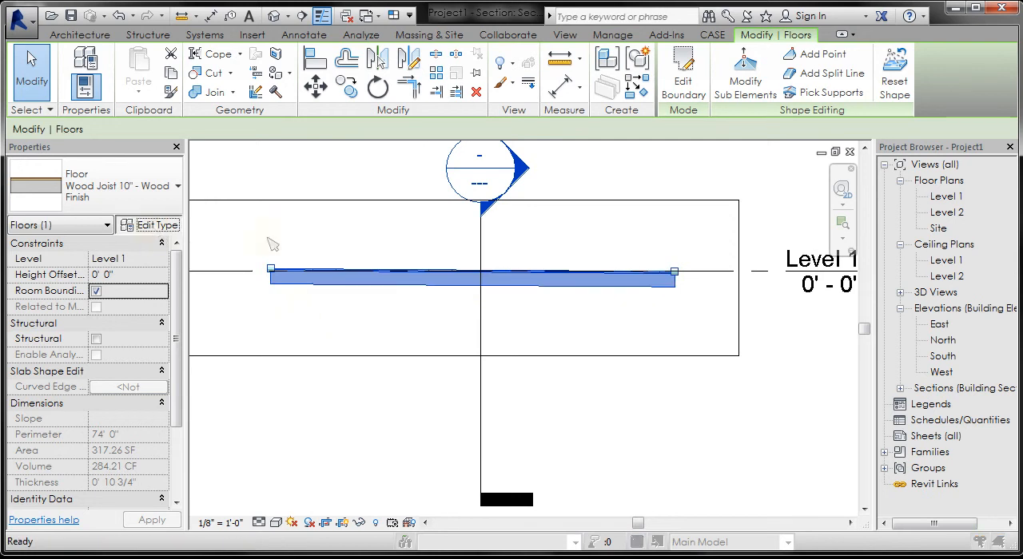
{"action": "left_click", "coordinate": [691, 207]}
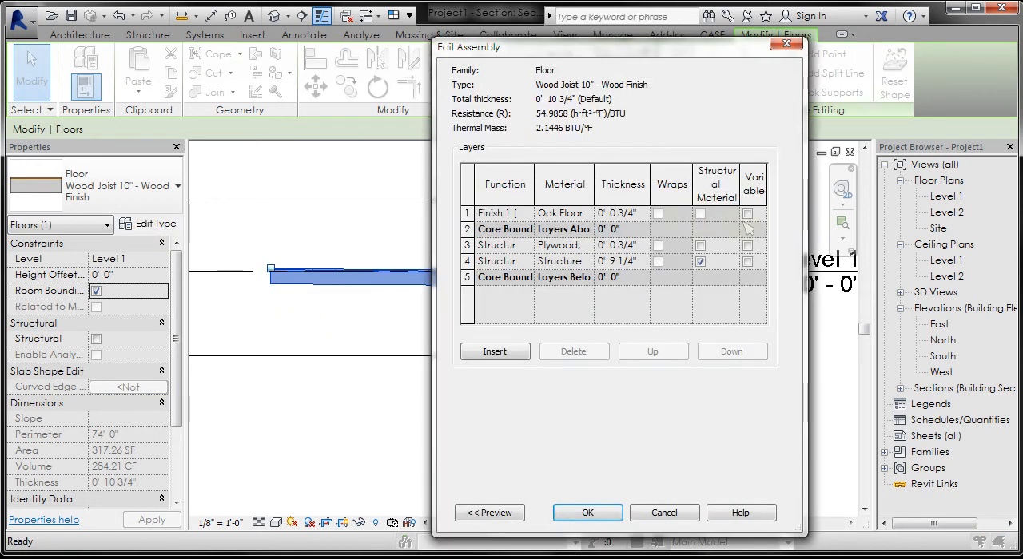
{"action": "left_click", "coordinate": [590, 513]}
{"action": "left_click", "coordinate": [599, 513]}
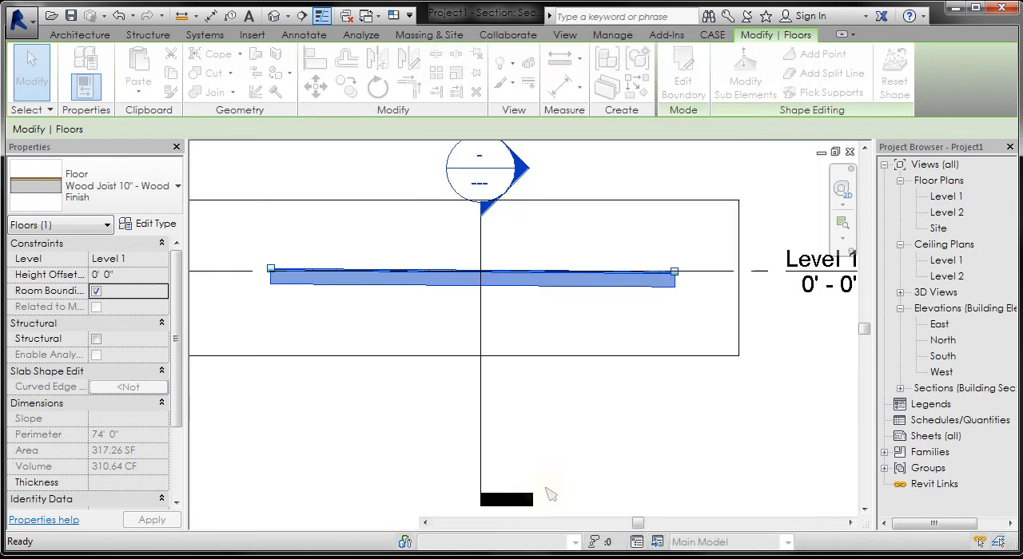
{"action": "left_click", "coordinate": [310, 304]}
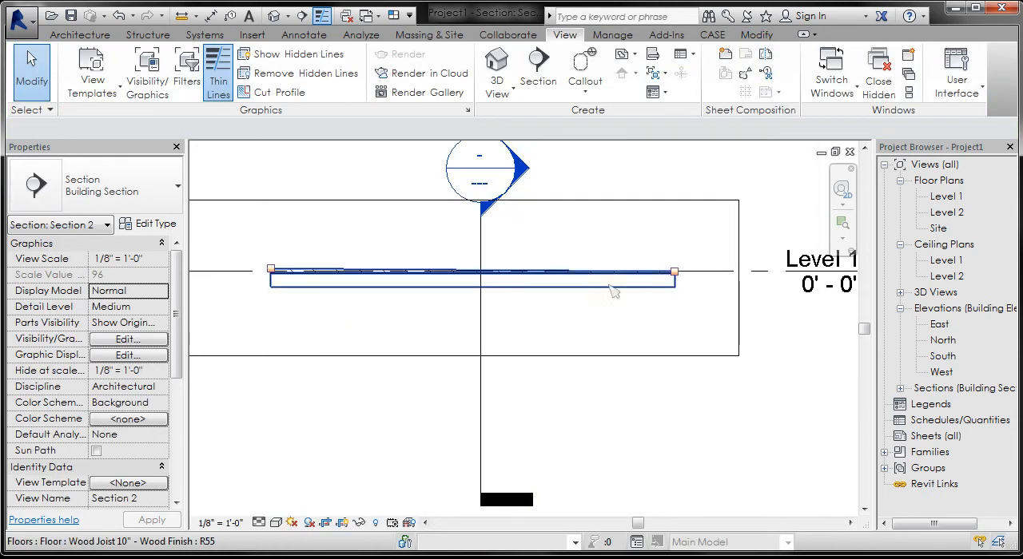
{"action": "left_click", "coordinate": [289, 276]}
{"action": "left_click", "coordinate": [525, 349]}
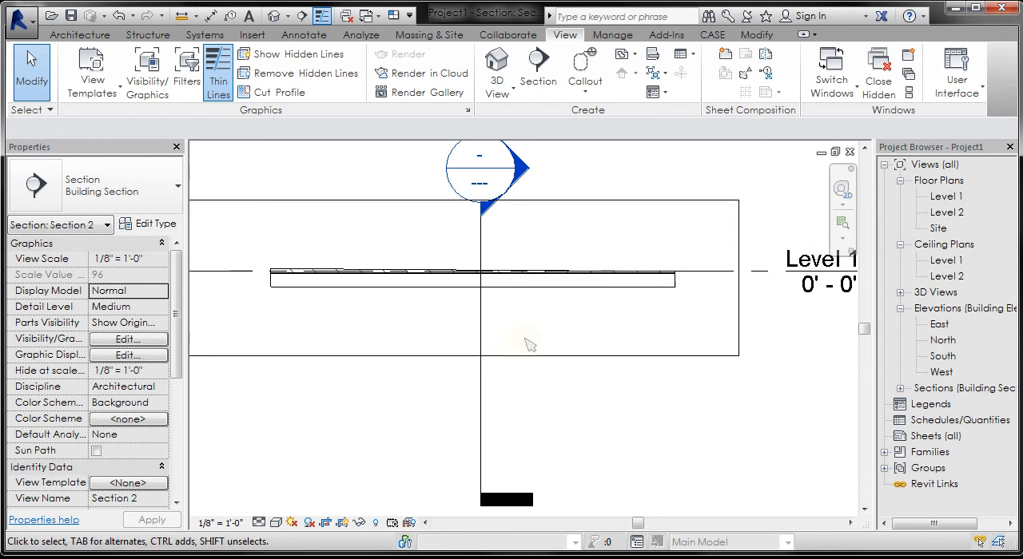
{"action": "scroll", "coordinate": [528, 344], "scroll_direction": "down", "scroll_amount": 2}
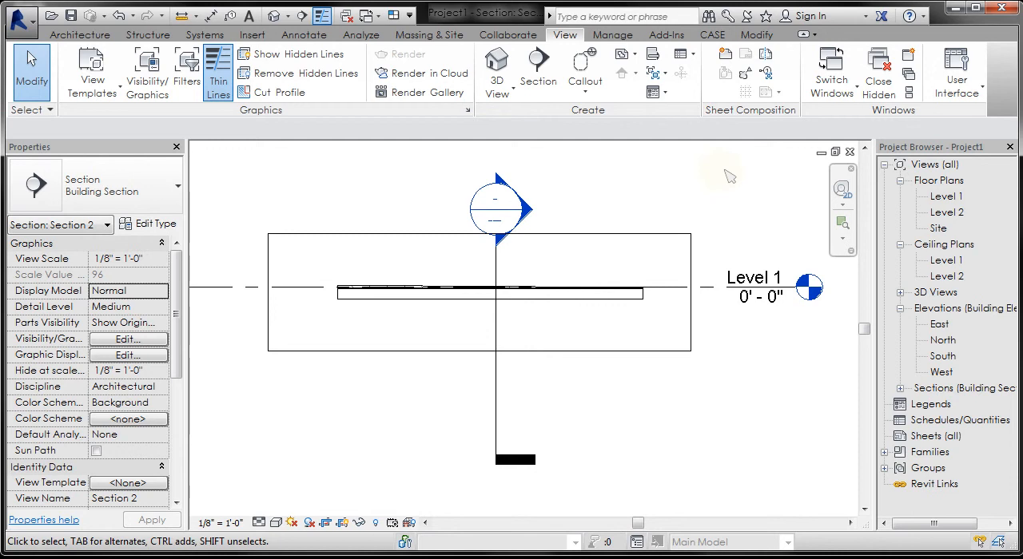
Step: Open the Level 1 floor plan and add a vertical split line across the floor along the vertical section line
{"action": "double_click", "coordinate": [946, 195]}
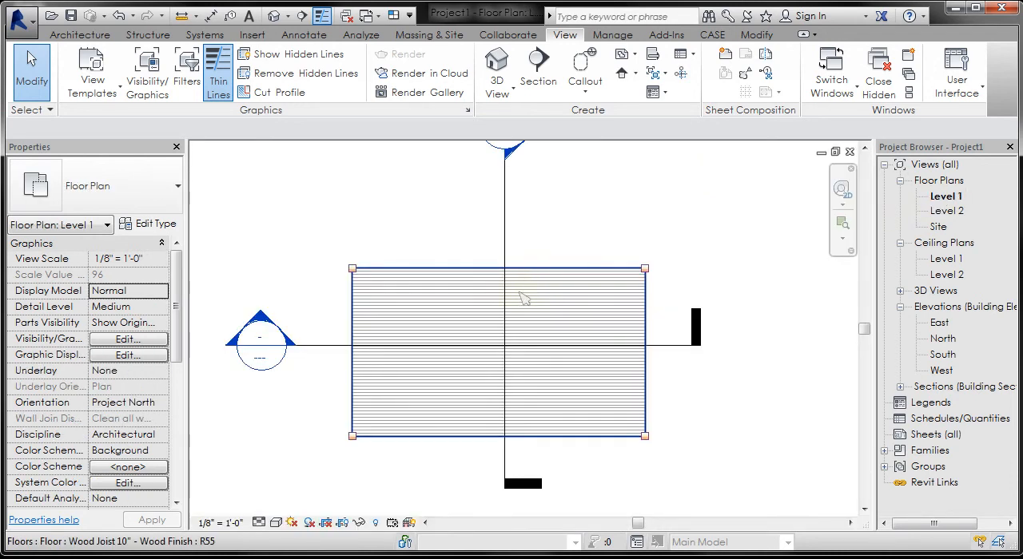
{"action": "left_click", "coordinate": [521, 297]}
{"action": "left_click", "coordinate": [831, 73]}
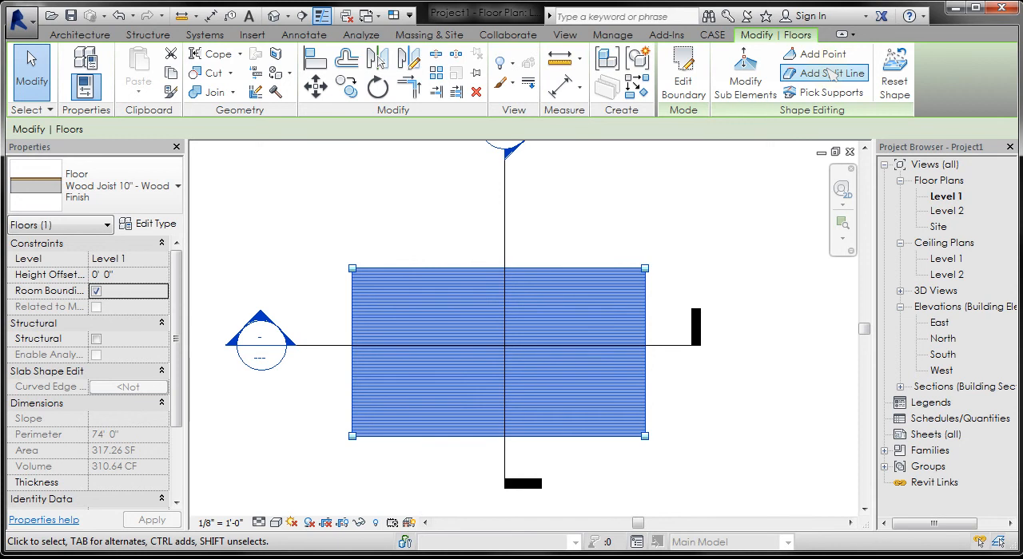
{"action": "left_click", "coordinate": [505, 269]}
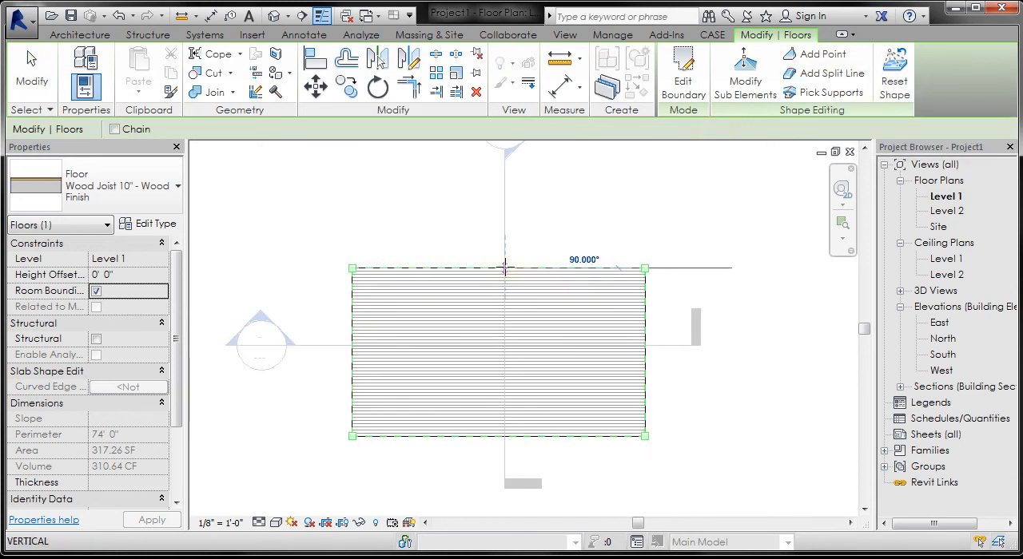
{"action": "left_click", "coordinate": [505, 435]}
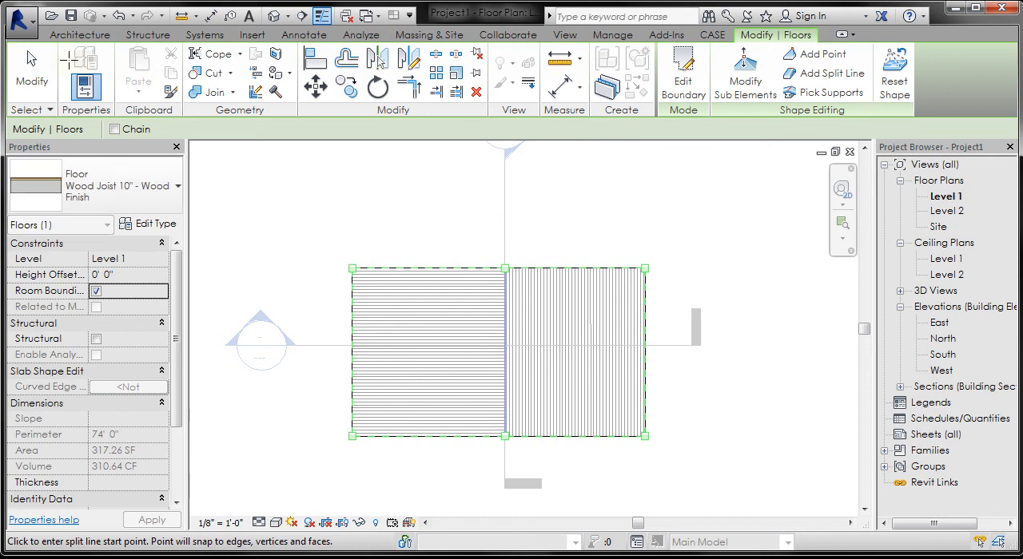
{"action": "left_click", "coordinate": [32, 74]}
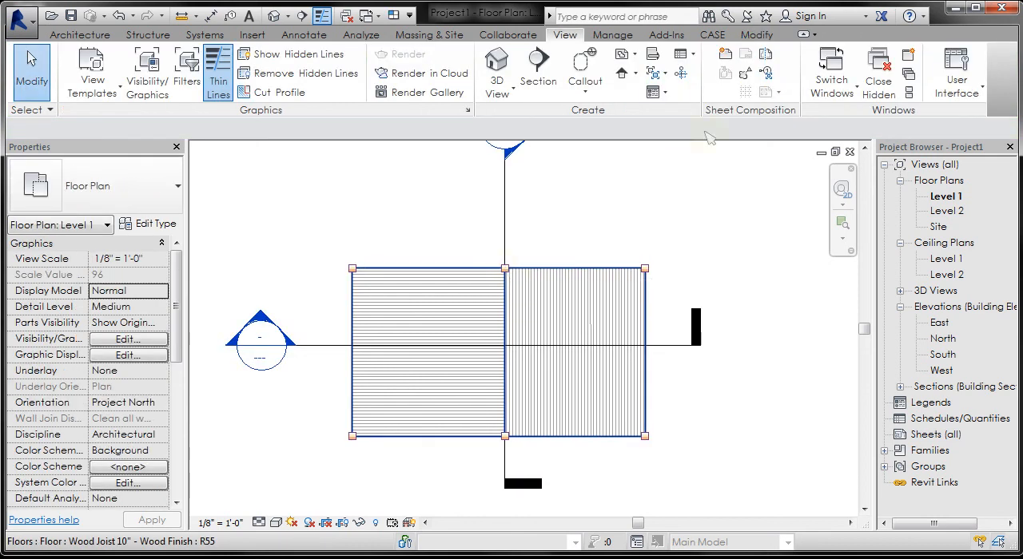
Step: Modify the floor's sub-elements by setting the split line's upper point to an elevation of 2' 0"
{"action": "left_click", "coordinate": [573, 288]}
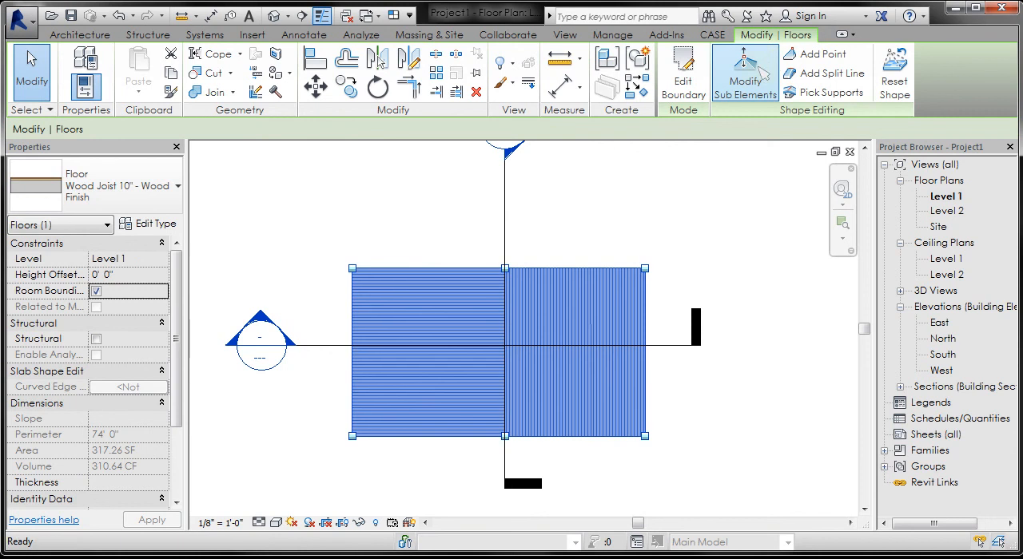
{"action": "left_click", "coordinate": [505, 270]}
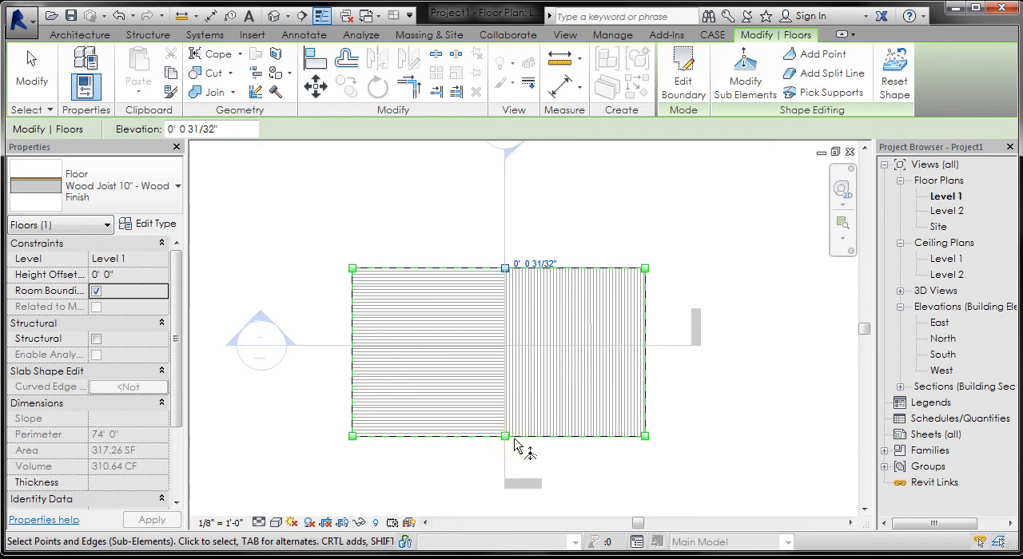
{"action": "left_click", "coordinate": [532, 264]}
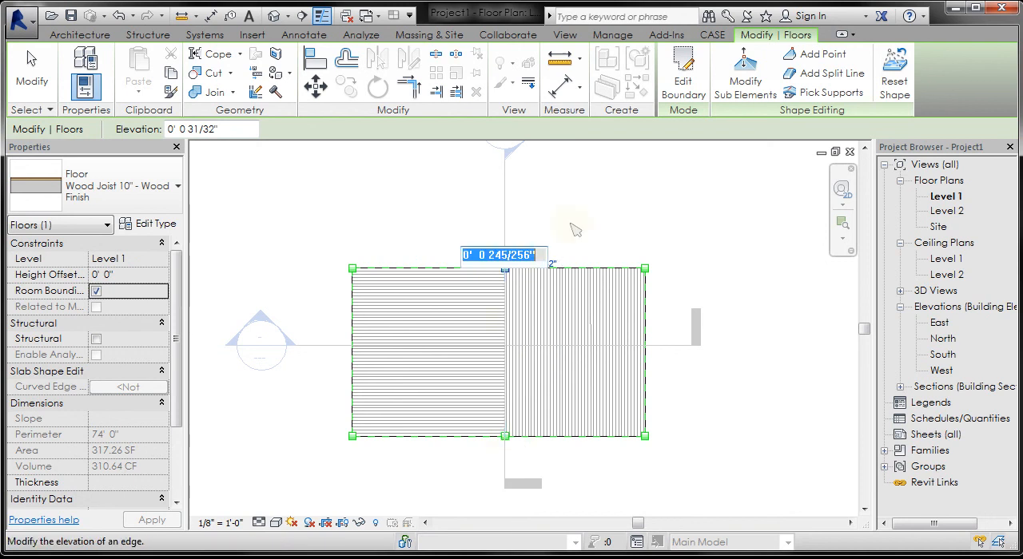
{"action": "type", "text": "2"}
{"action": "key", "text": "Return"}
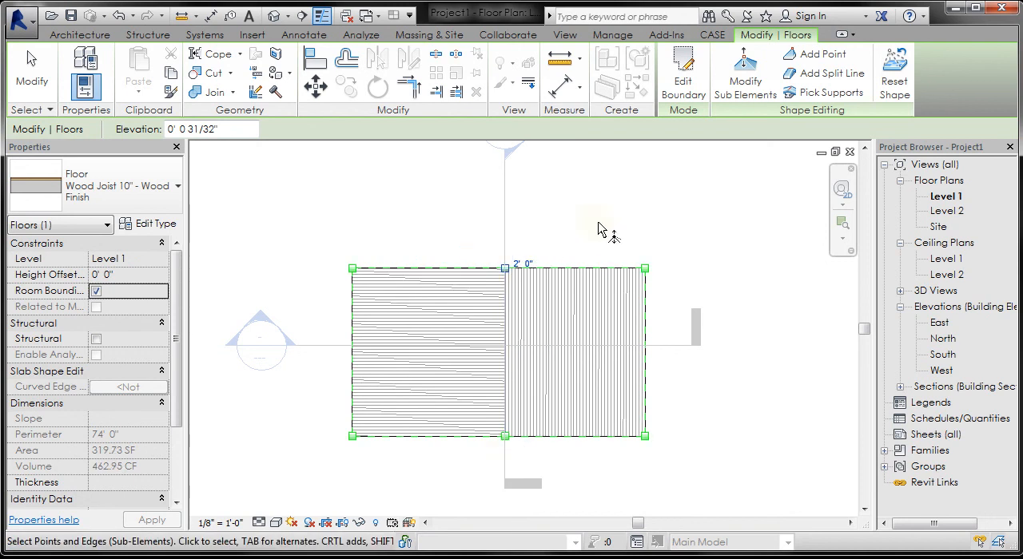
Step: Set the elevation of the split line's lower point to 2"
{"action": "left_click", "coordinate": [504, 436]}
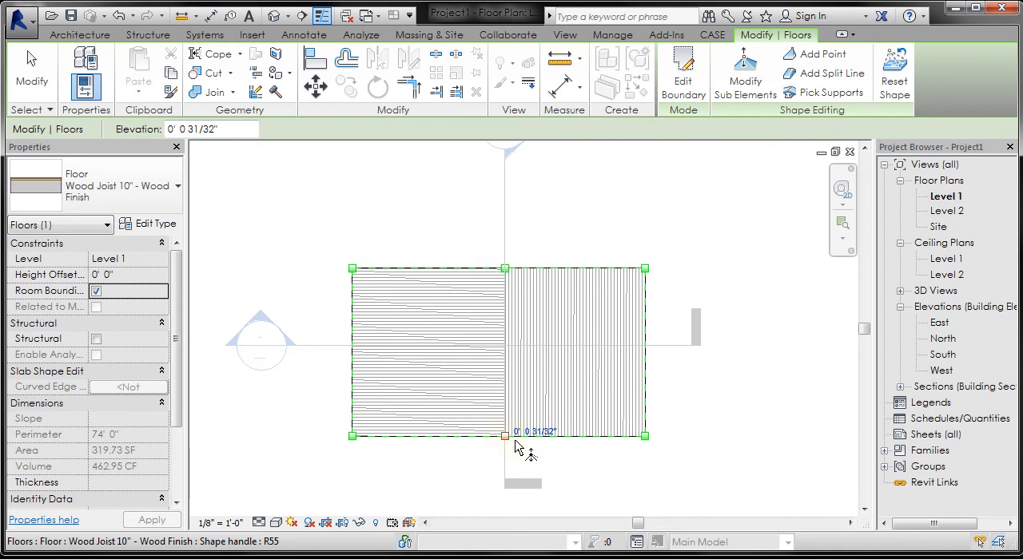
{"action": "left_click", "coordinate": [483, 429]}
{"action": "type", "text": "2"}
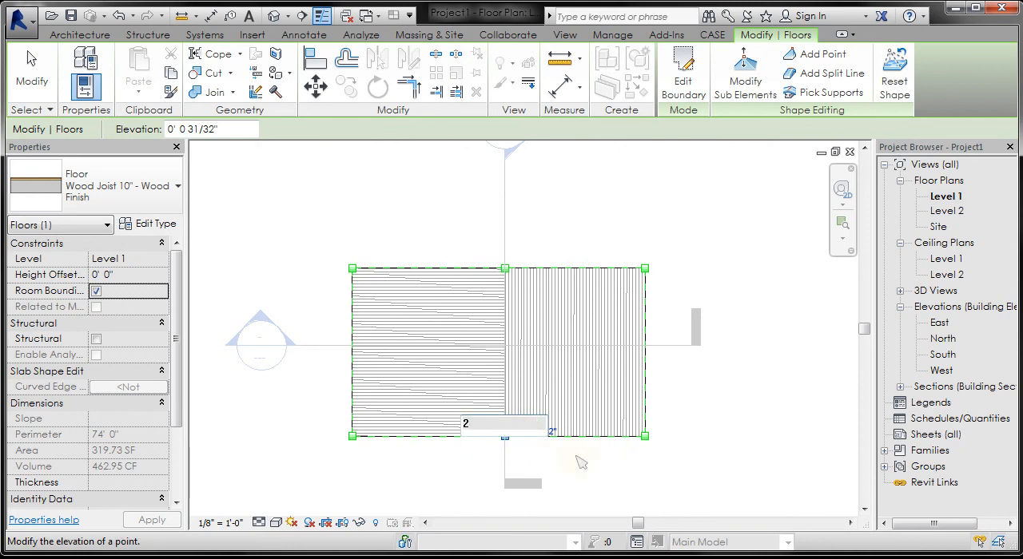
{"action": "key", "text": "Return"}
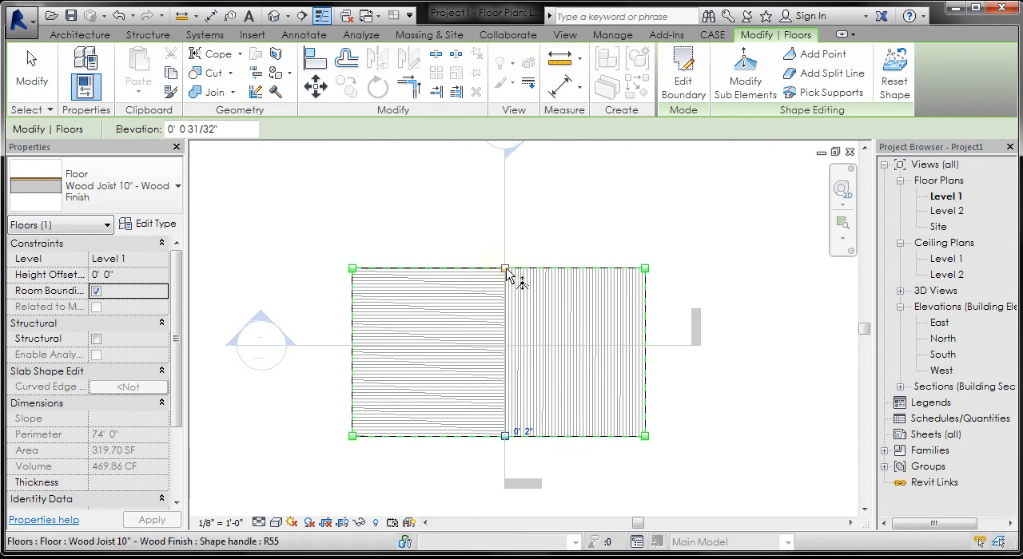
Step: Set the elevation of the split line's upper point to 2" and finish the shape editing
{"action": "left_click", "coordinate": [506, 270]}
{"action": "left_click", "coordinate": [524, 265]}
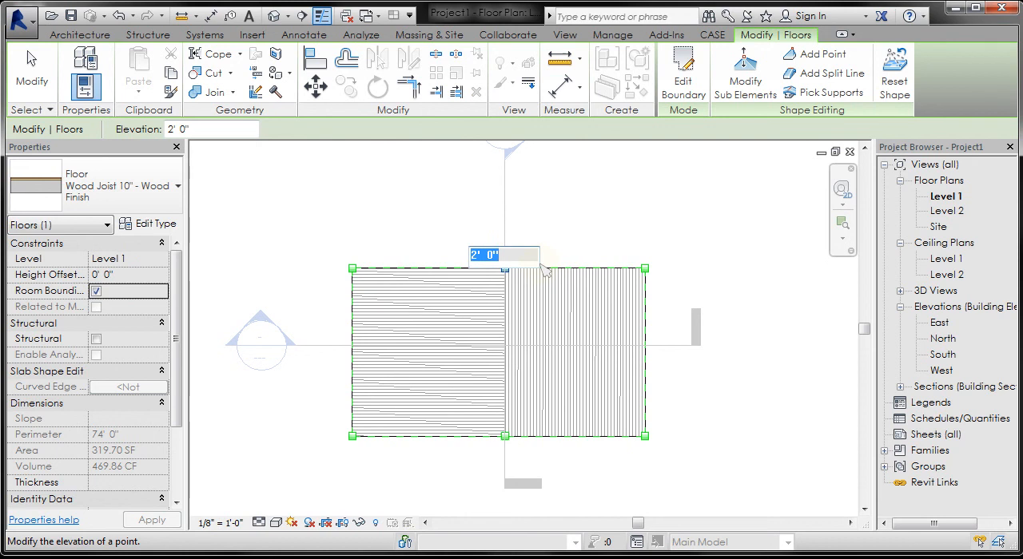
{"action": "type", "text": "2"}
{"action": "key", "text": "Return"}
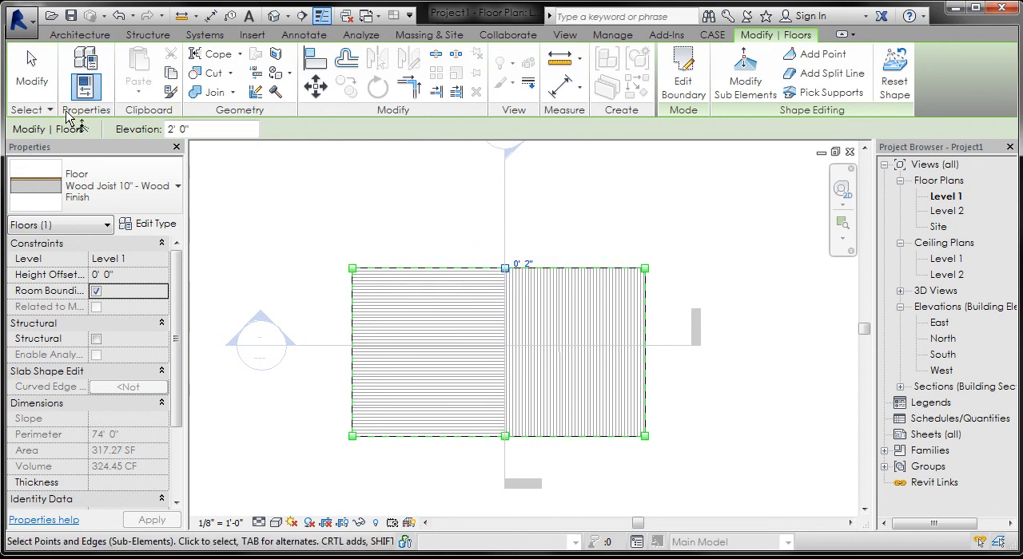
{"action": "left_click", "coordinate": [32, 73]}
{"action": "left_click", "coordinate": [601, 182]}
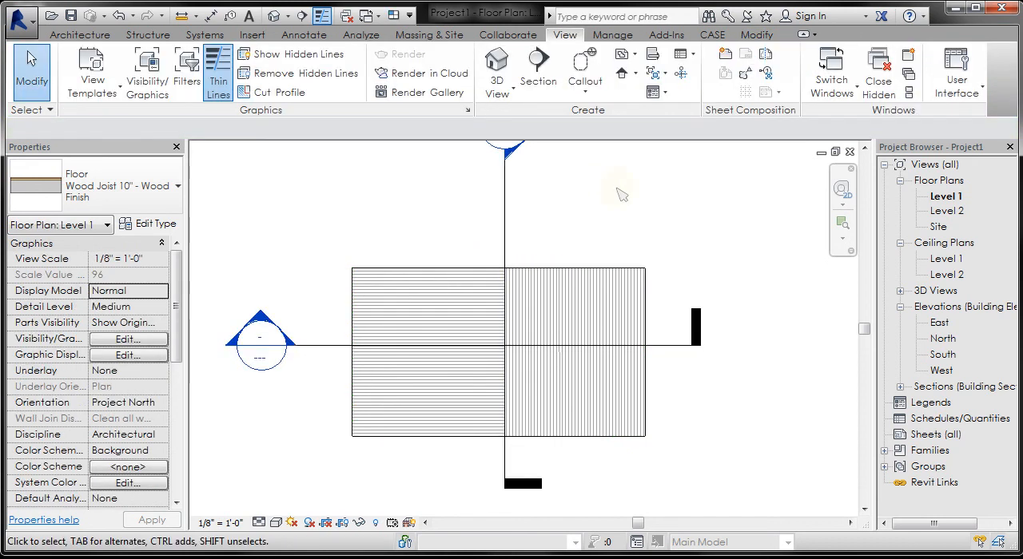
Step: Open the section view running across the floor's width and examine the floor's profile on both sides of the split line
{"action": "double_click", "coordinate": [268, 329]}
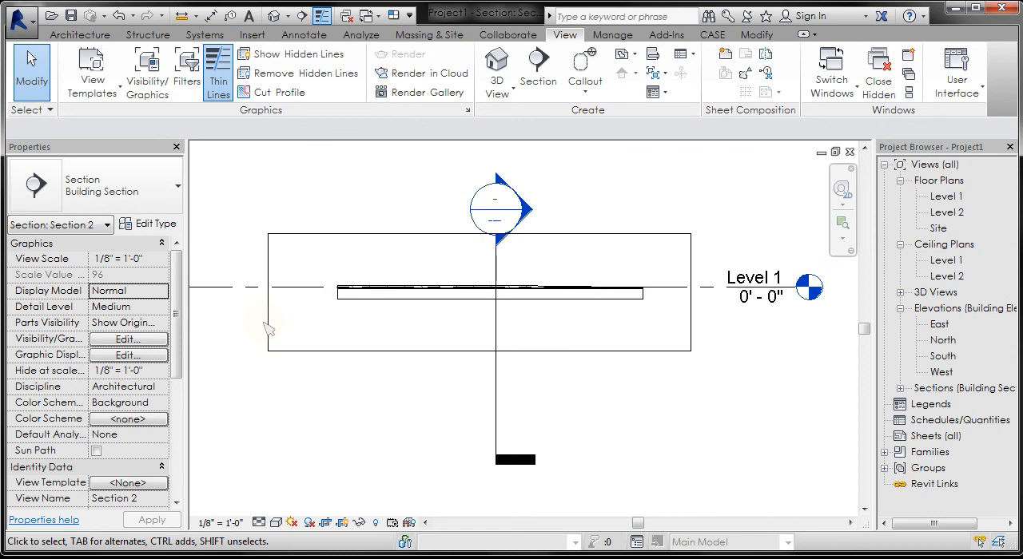
{"action": "scroll", "coordinate": [434, 310], "scroll_direction": "up", "scroll_amount": 3}
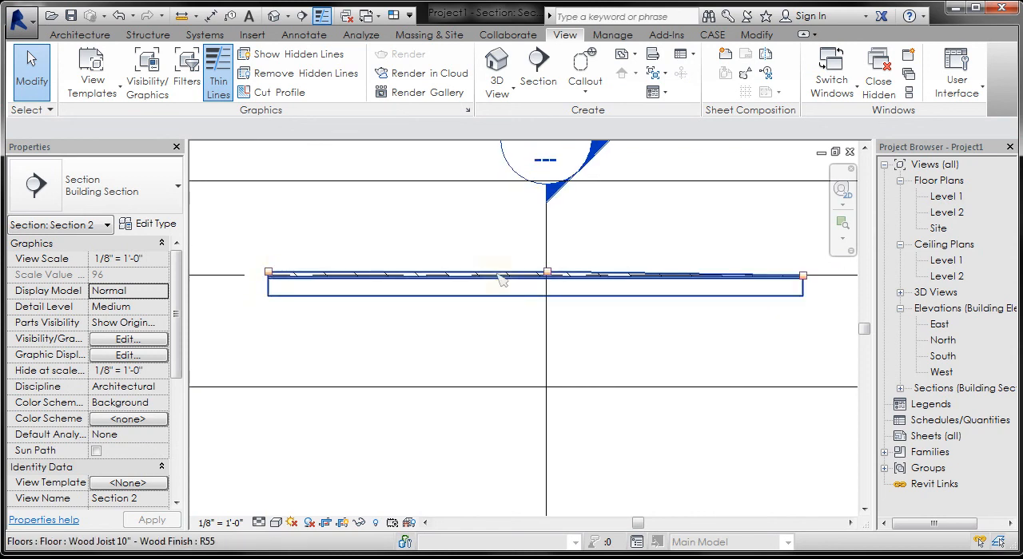
{"action": "scroll", "coordinate": [581, 277], "scroll_direction": "up", "scroll_amount": 2}
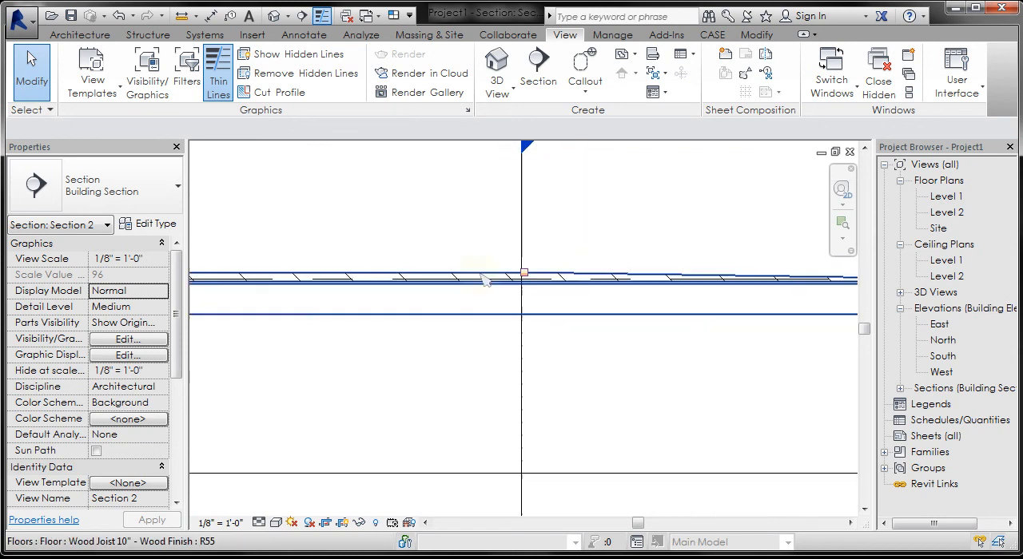
{"action": "scroll", "coordinate": [481, 279], "scroll_direction": "down", "scroll_amount": 2}
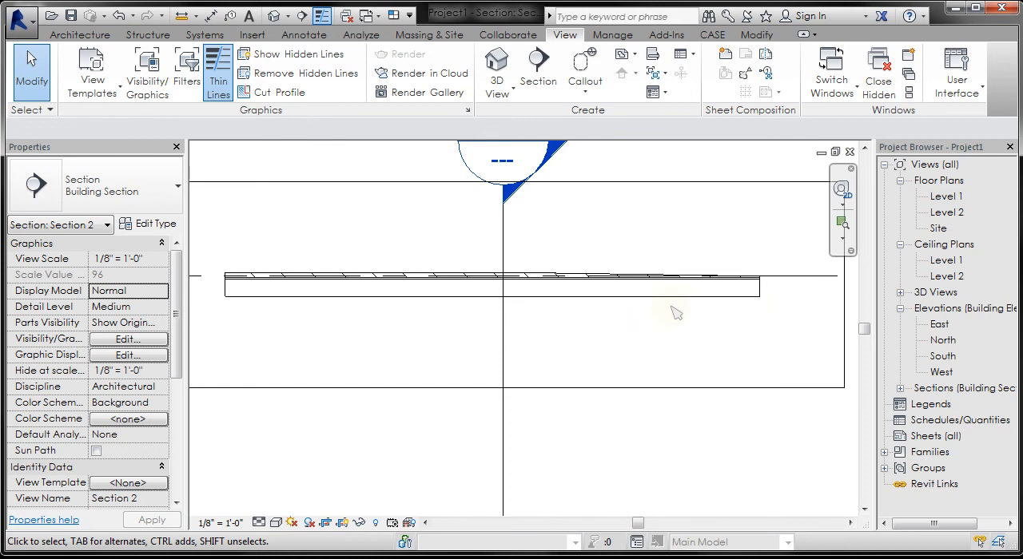
{"action": "scroll", "coordinate": [668, 312], "scroll_direction": "down", "scroll_amount": 1}
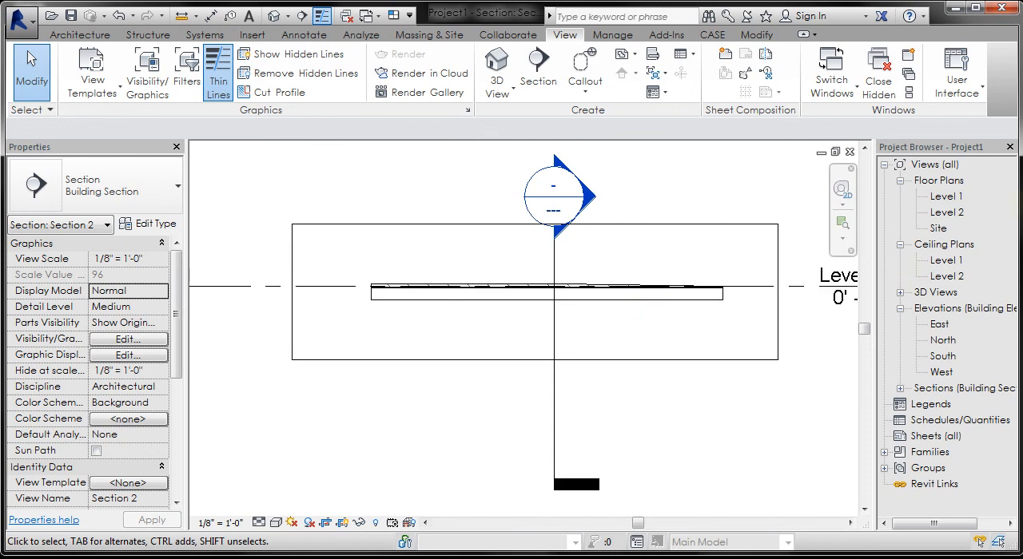